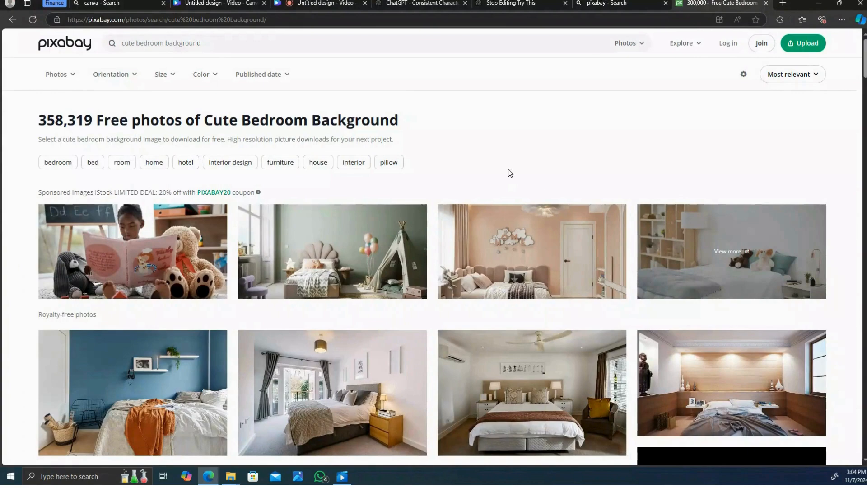
- Browse the Pixabay search results for cute bedroom background photos
scroll(509, 173, "down", 1)
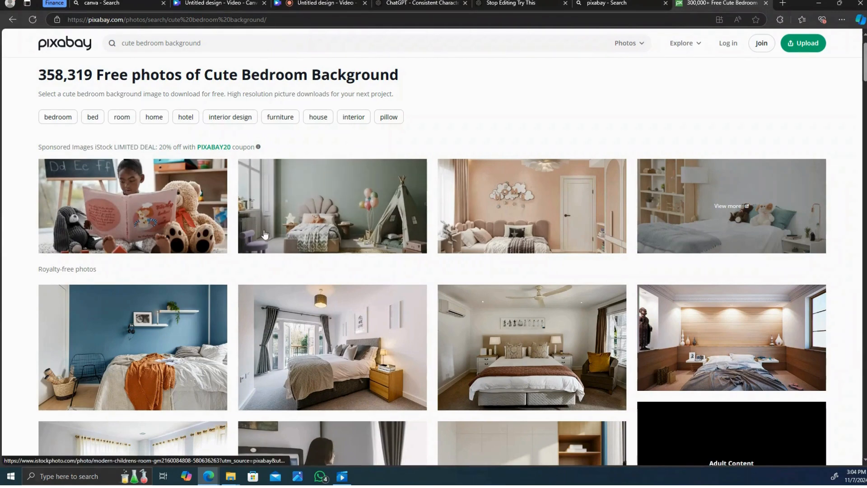
scroll(272, 238, "down", 3)
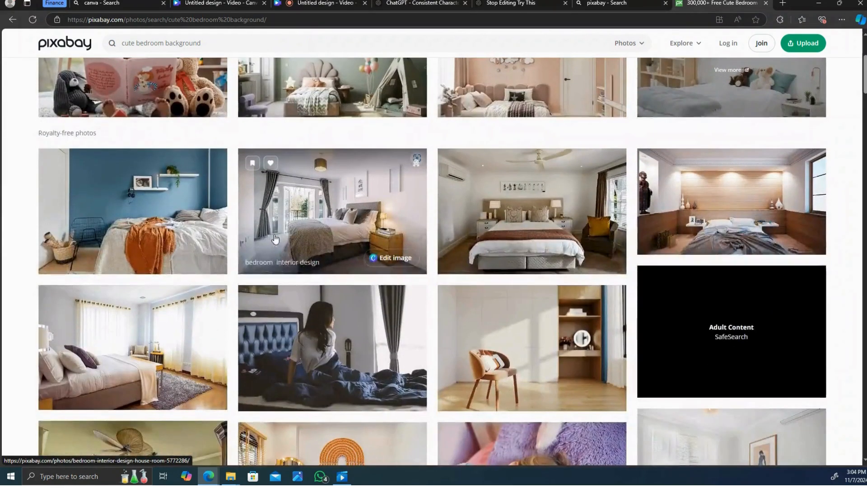
scroll(273, 239, "down", 2)
scroll(274, 239, "down", 6)
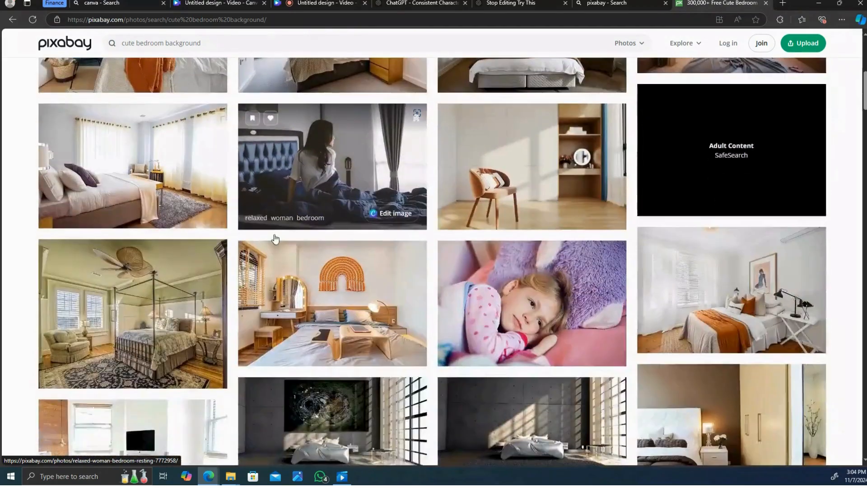
scroll(275, 238, "down", 6)
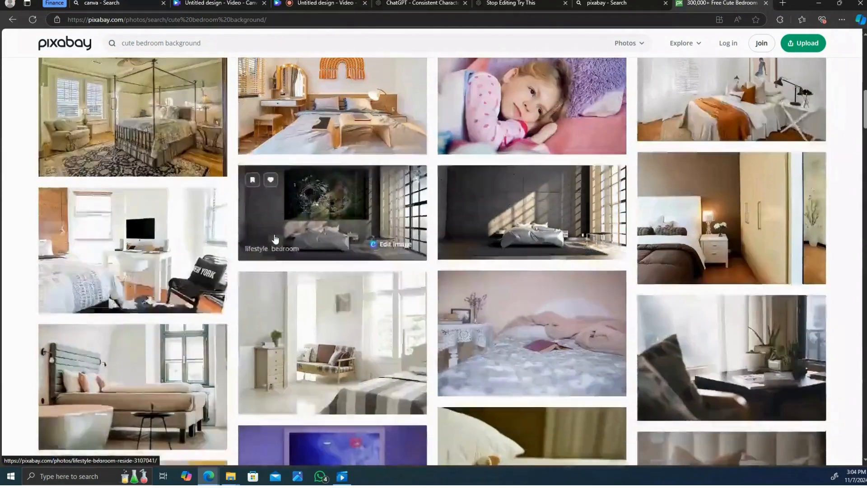
scroll(275, 238, "down", 7)
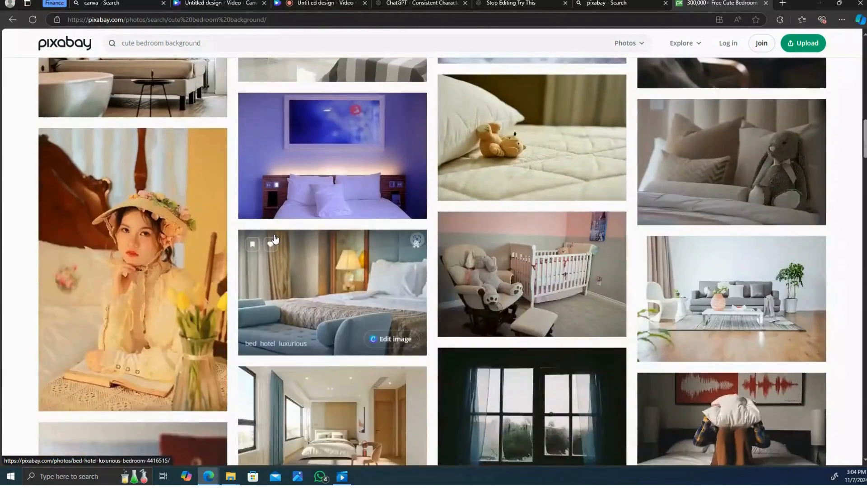
scroll(274, 239, "down", 10)
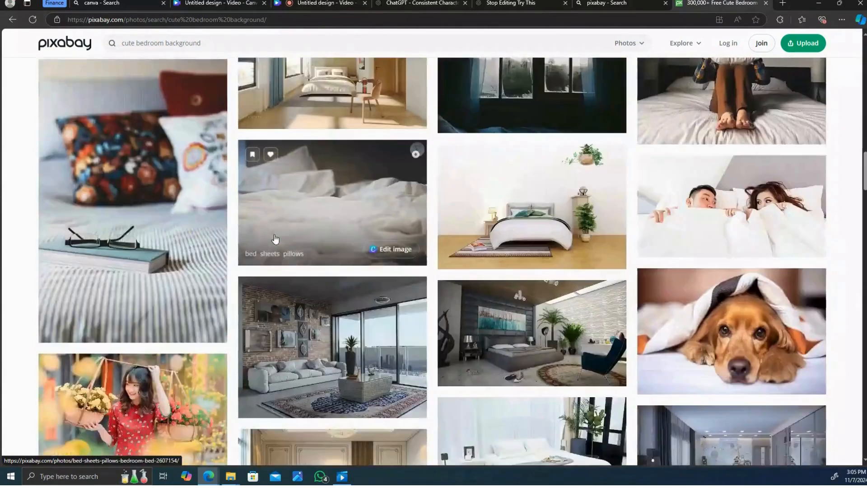
scroll(275, 238, "down", 9)
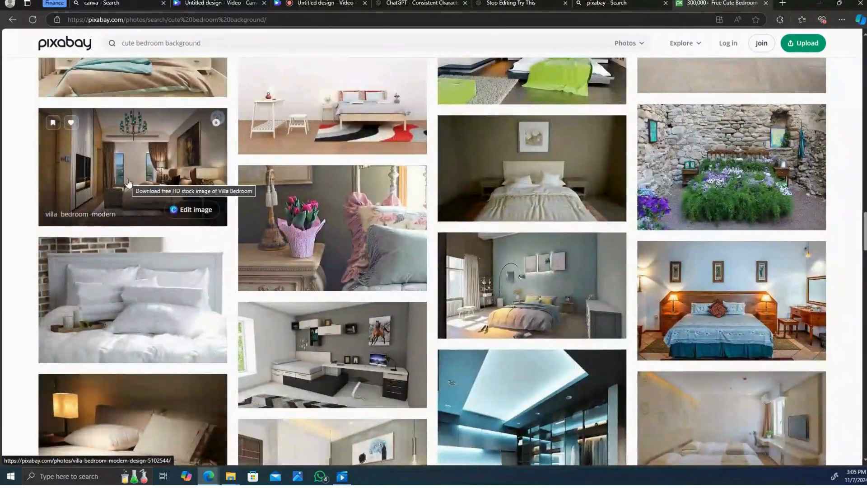
- Open the villa bedroom modern photo and copy the image
left_click(129, 175)
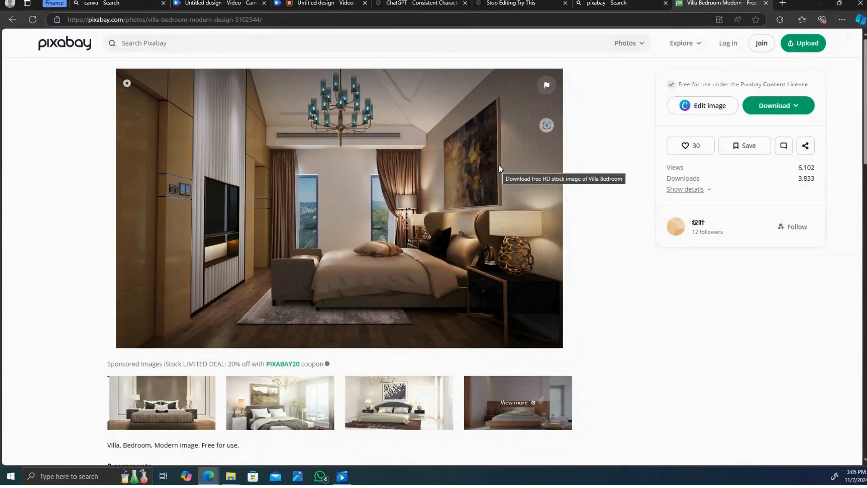
right_click(458, 166)
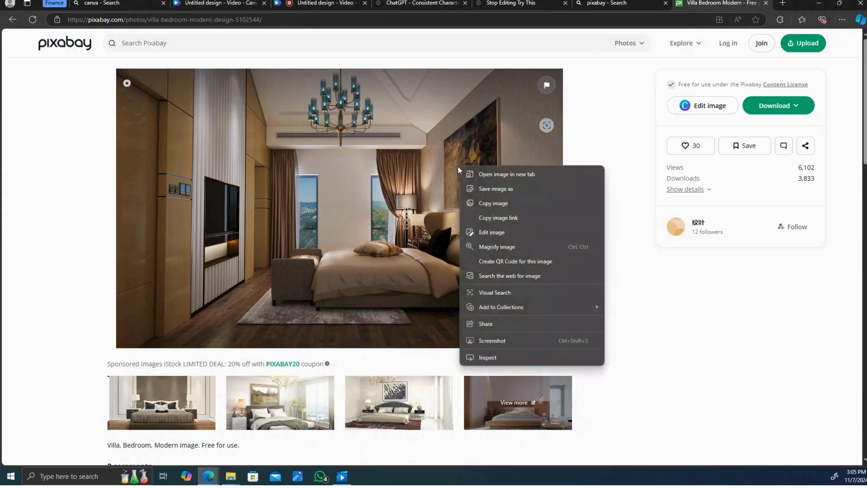
left_click(488, 203)
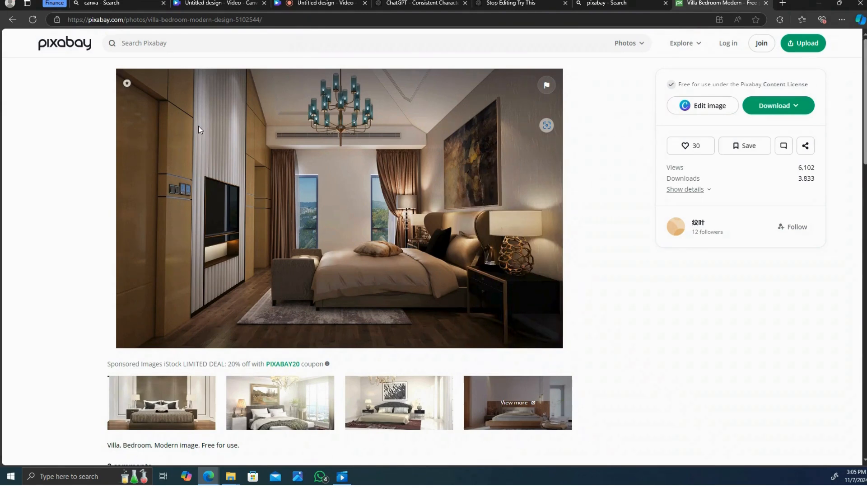
- Switch to Canva, search its templates for video, and create a blank video design
left_click(108, 3)
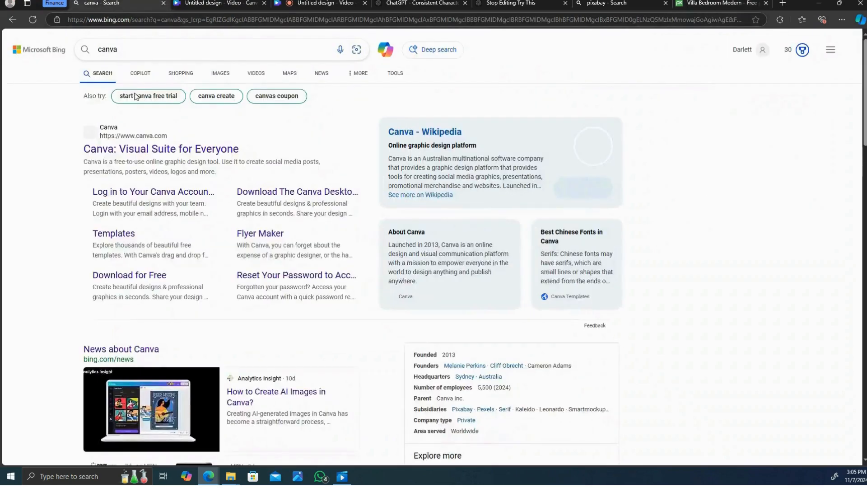
left_click(152, 149)
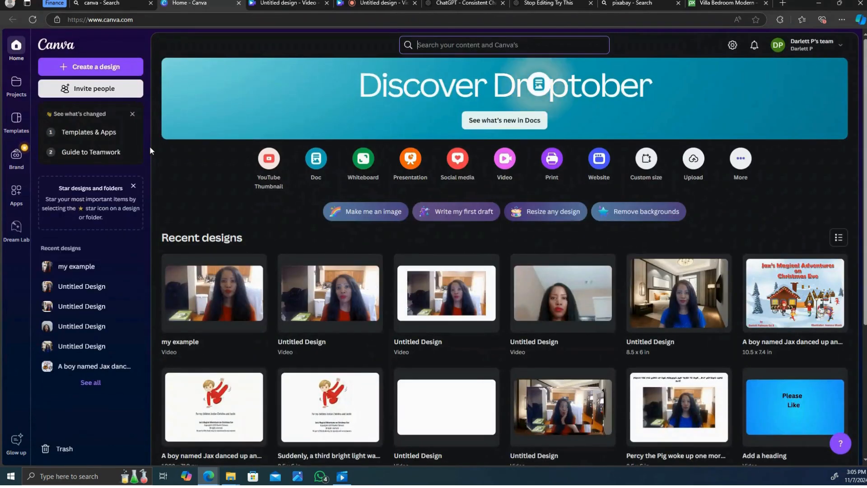
left_click(440, 45)
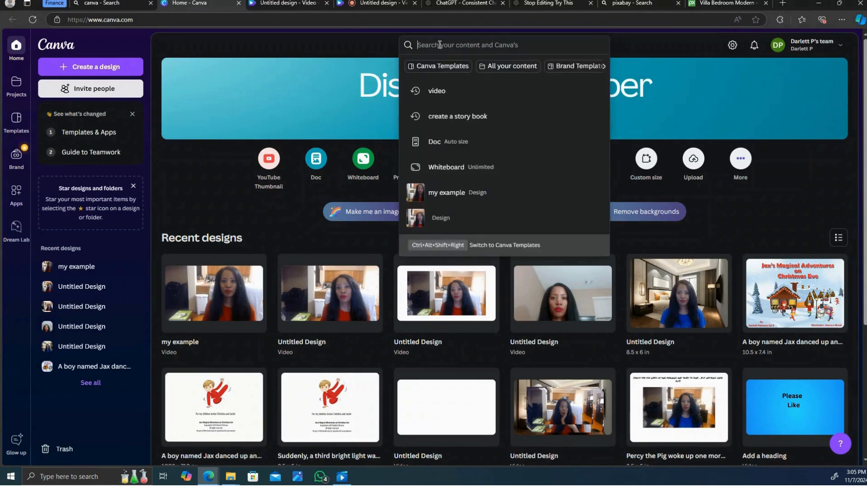
type("v")
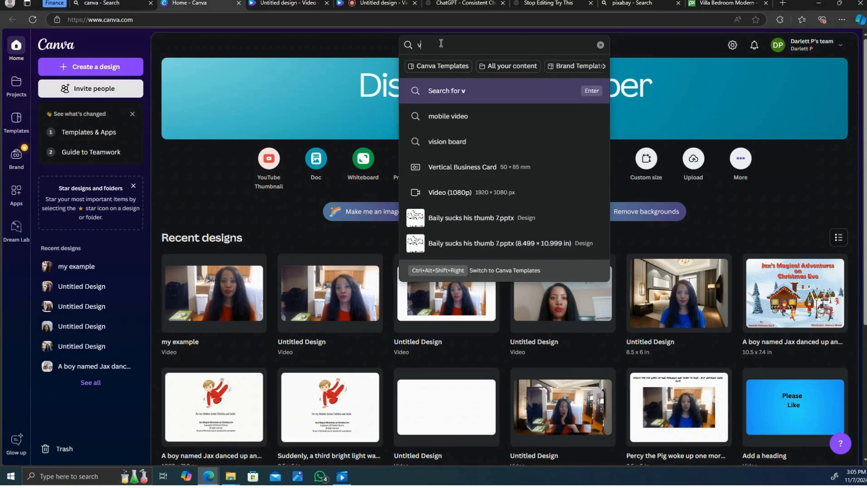
type("ideo")
key("Return")
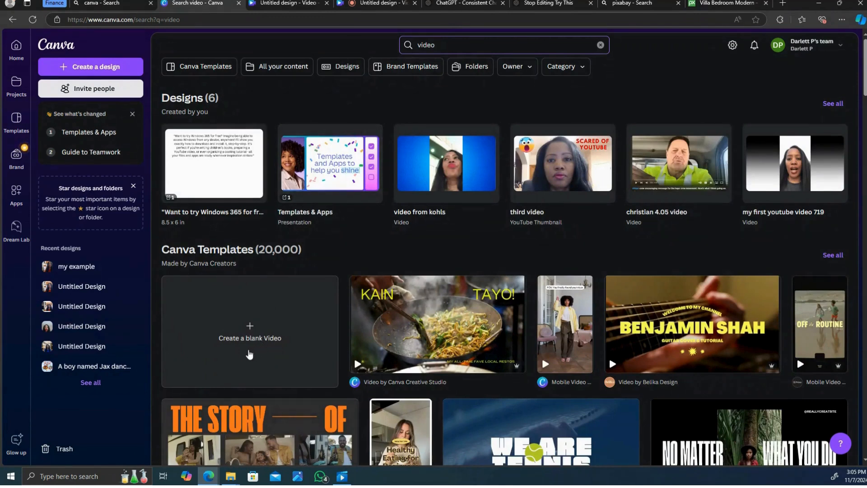
left_click(249, 354)
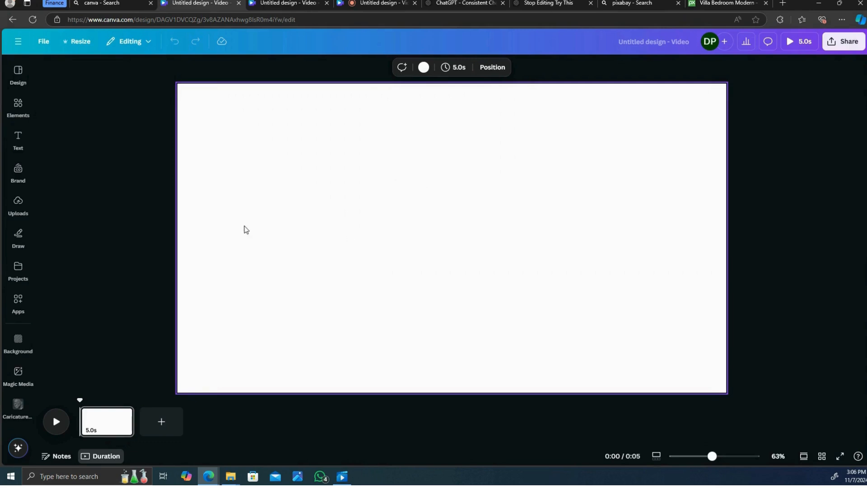
- Add an uploaded presenter video clip to the page and enlarge it to fill the canvas
left_click(14, 212)
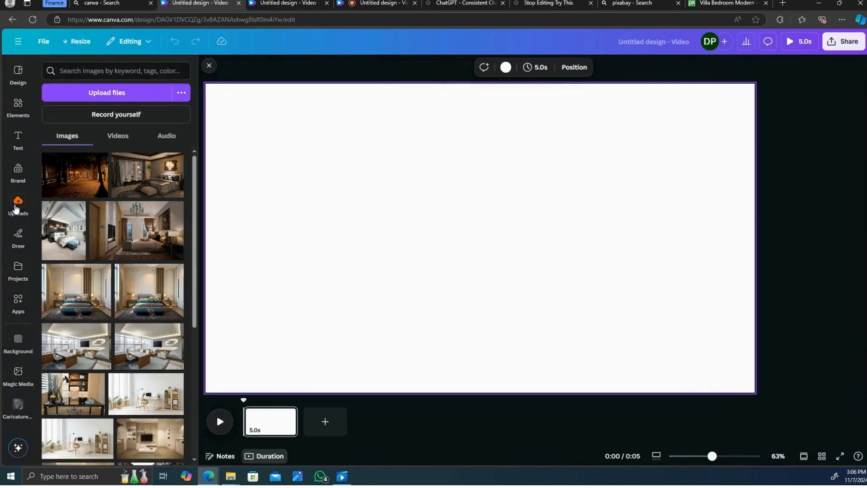
left_click(125, 142)
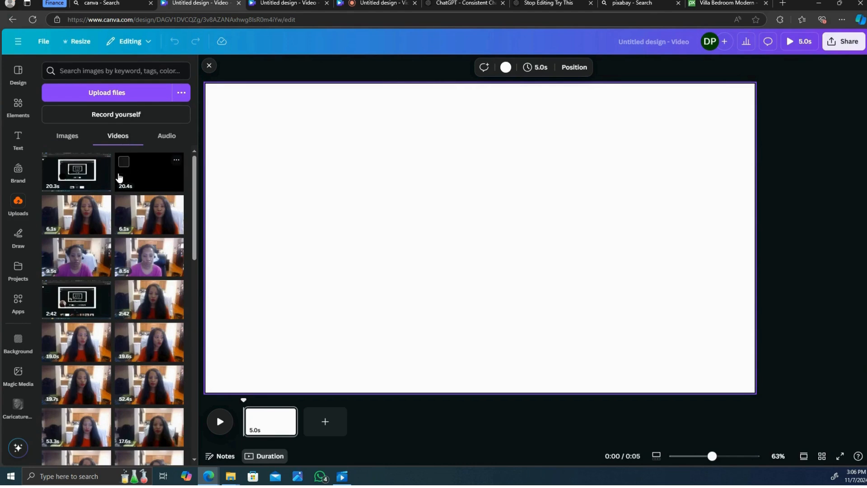
left_click(79, 225)
left_click_drag(486, 246, 435, 213)
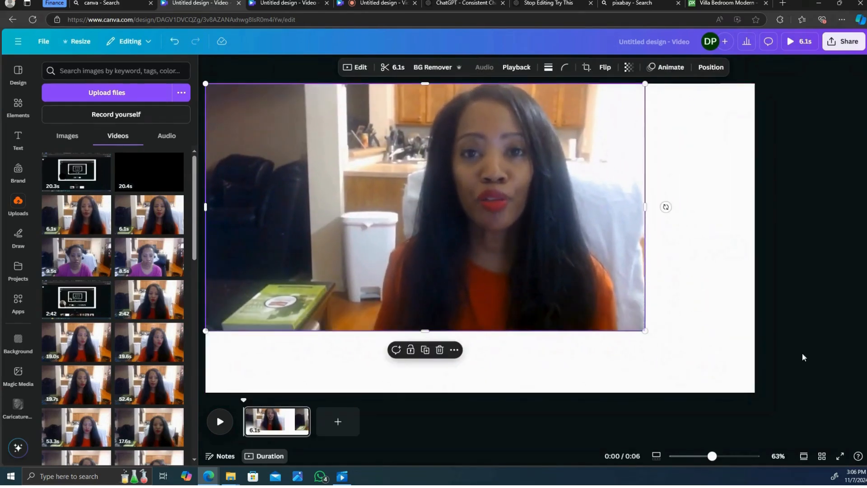
left_click_drag(644, 331, 738, 434)
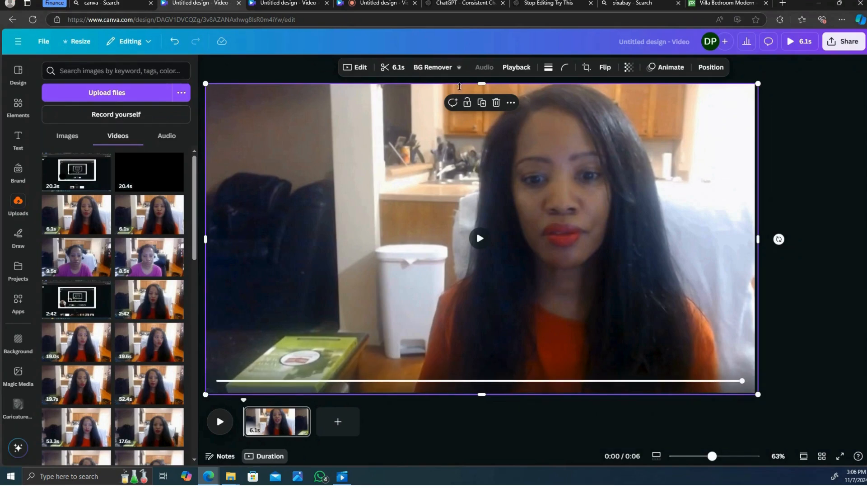
- Remove the presenter video's background with BG Remover
left_click(428, 68)
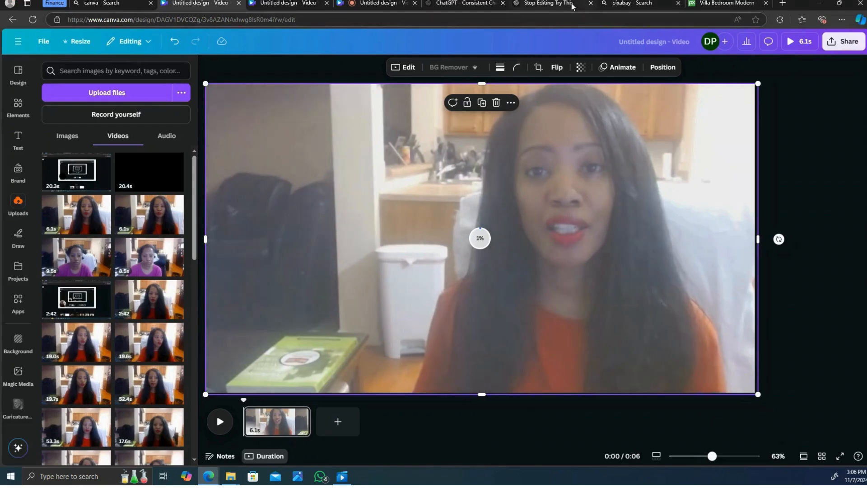
mouse_move(534, 4)
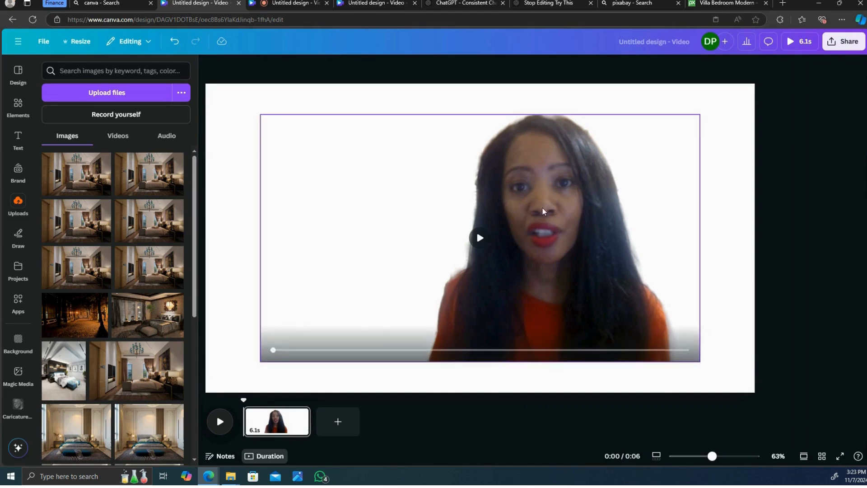
- Paste the copied bedroom photo onto the page and set it as the page background
left_click(720, 122)
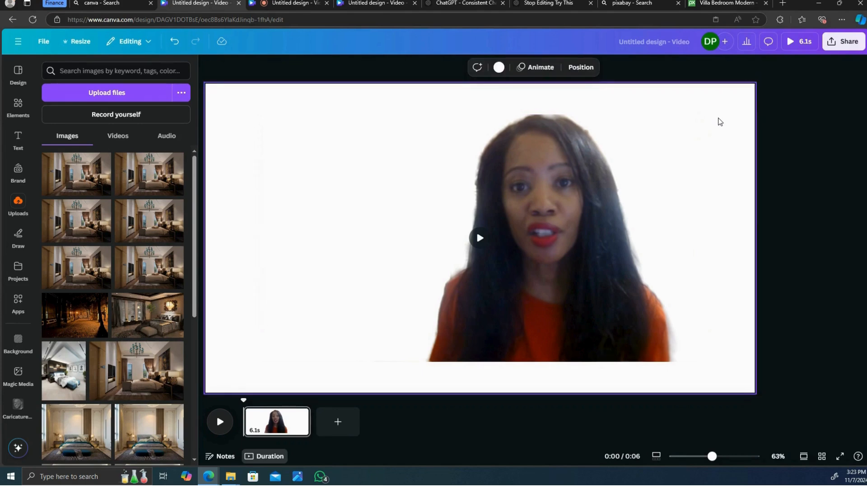
right_click(720, 122)
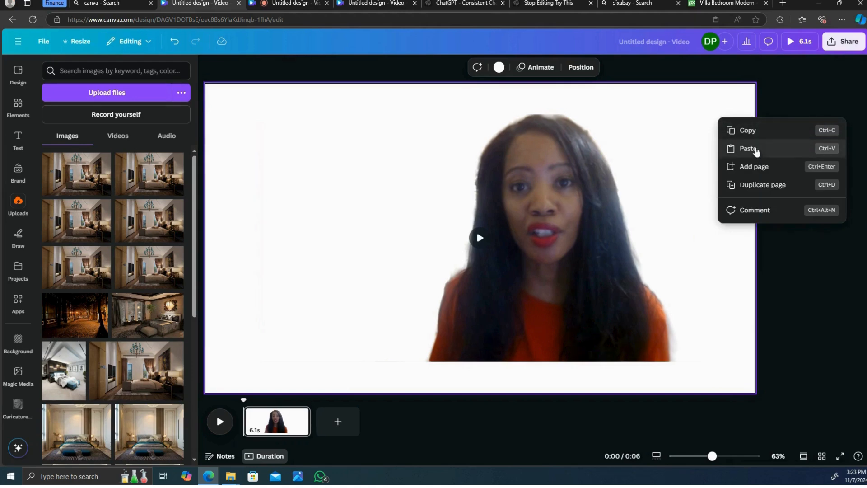
left_click(748, 149)
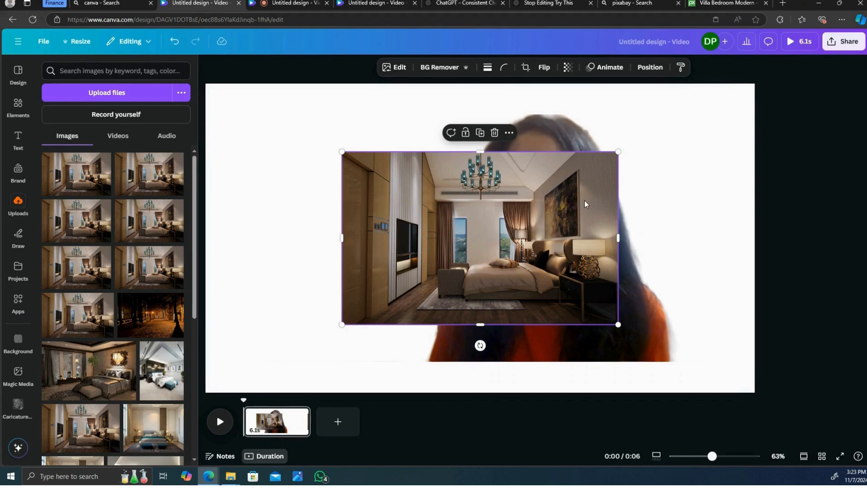
right_click(570, 204)
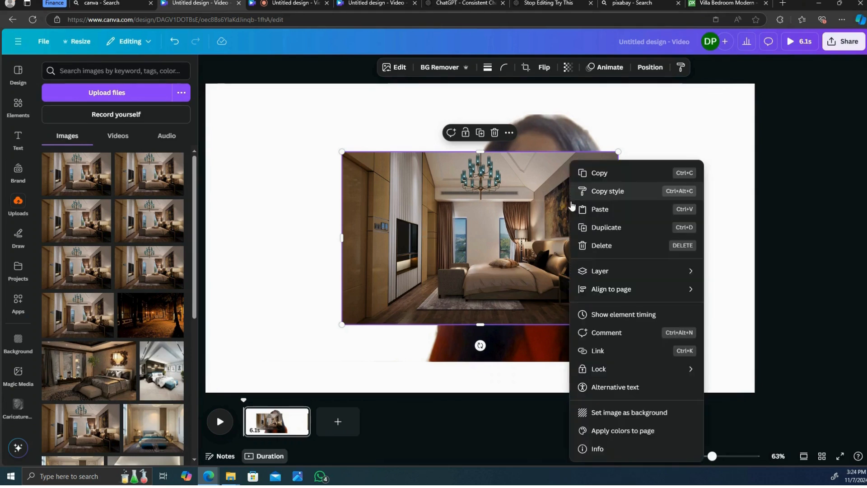
left_click(636, 415)
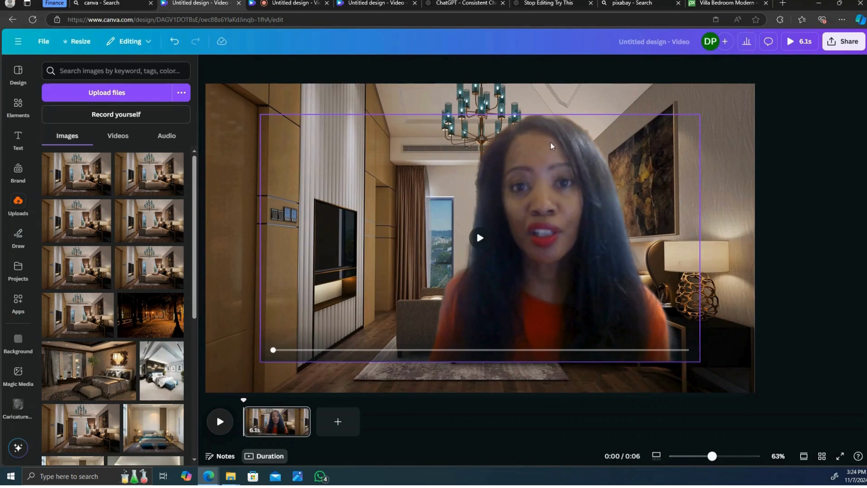
- Move the presenter video lower and slightly left over the bedroom background
left_click(566, 151)
left_click_drag(566, 152, 542, 178)
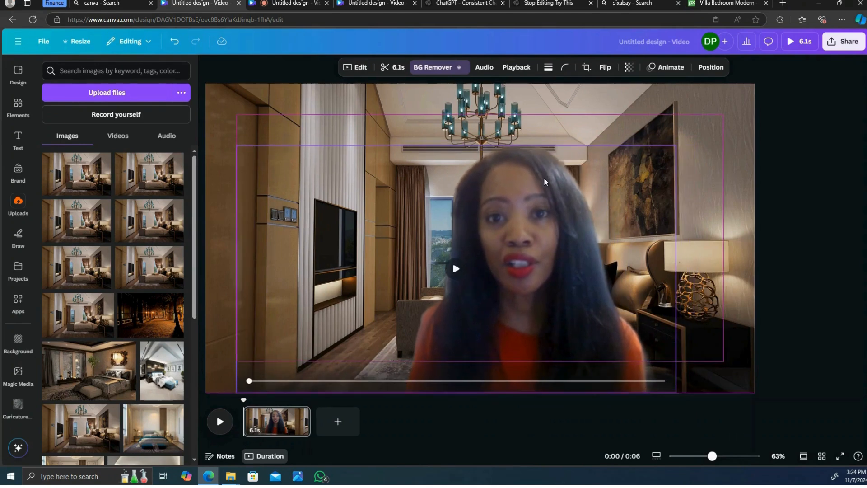
left_click(621, 127)
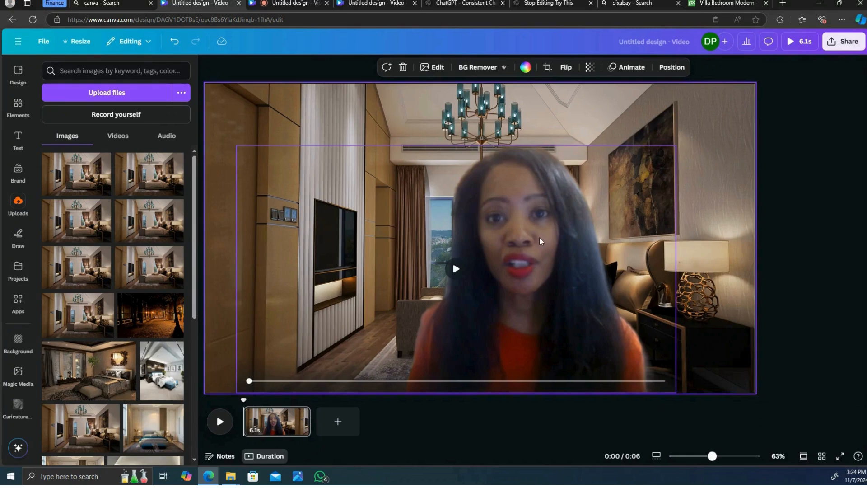
mouse_move(542, 241)
left_mouse_down()
mouse_move(570, 211)
mouse_move(553, 247)
mouse_move(554, 235)
mouse_move(538, 239)
mouse_move(510, 208)
mouse_move(349, 212)
mouse_move(391, 210)
mouse_move(500, 231)
mouse_move(487, 227)
mouse_move(489, 242)
mouse_move(528, 239)
left_mouse_up()
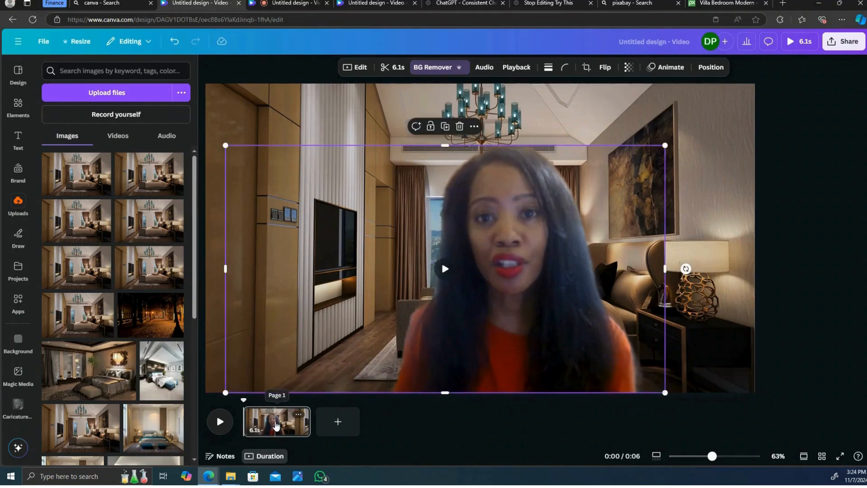
left_click(798, 228)
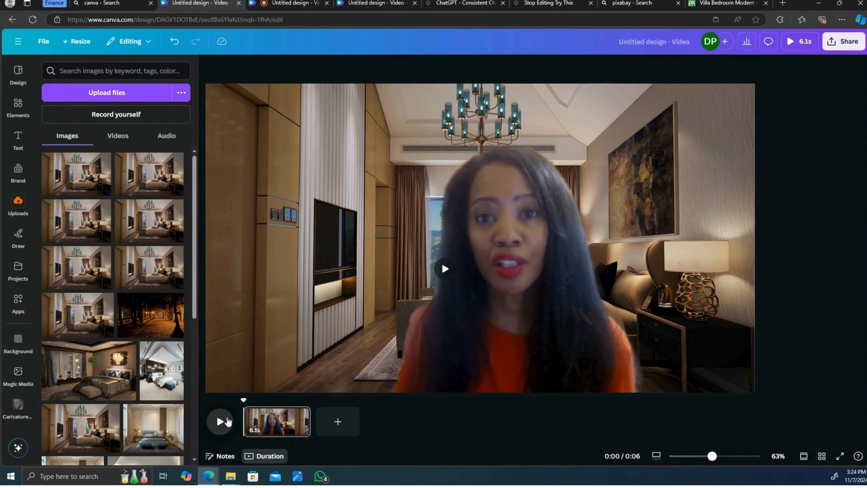
- Play the preview and shift the presenter video to the right side of the room
left_click(228, 422)
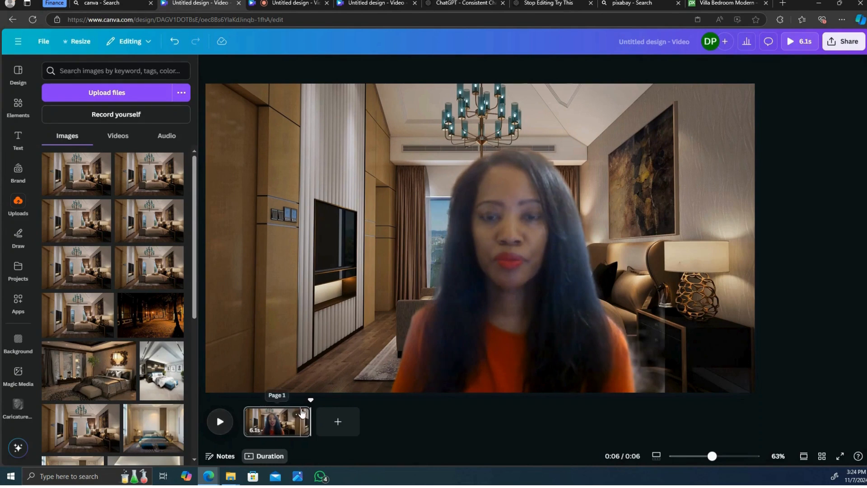
left_click(533, 273)
left_click_drag(534, 273, 665, 273)
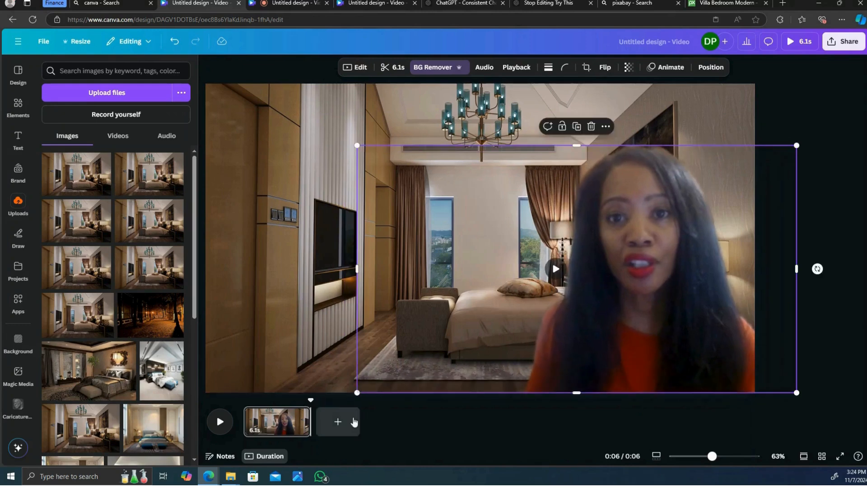
- Rewind the timeline to the start and play the video preview
left_click_drag(312, 405, 226, 407)
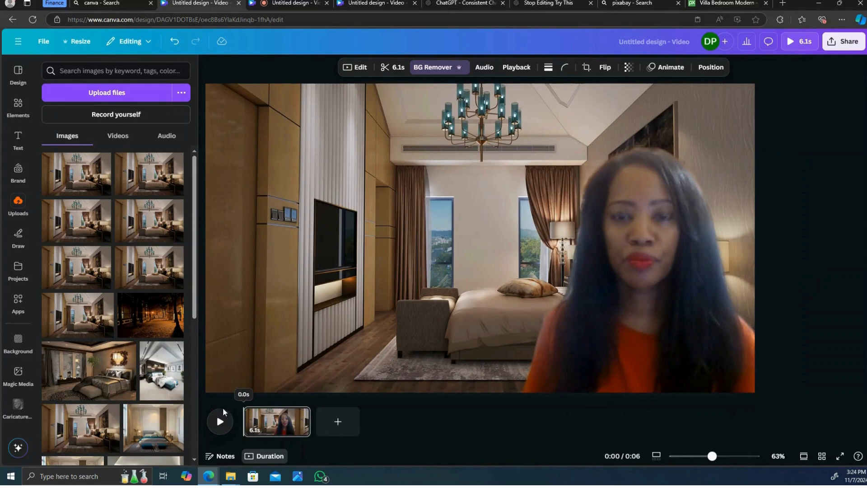
left_click(217, 423)
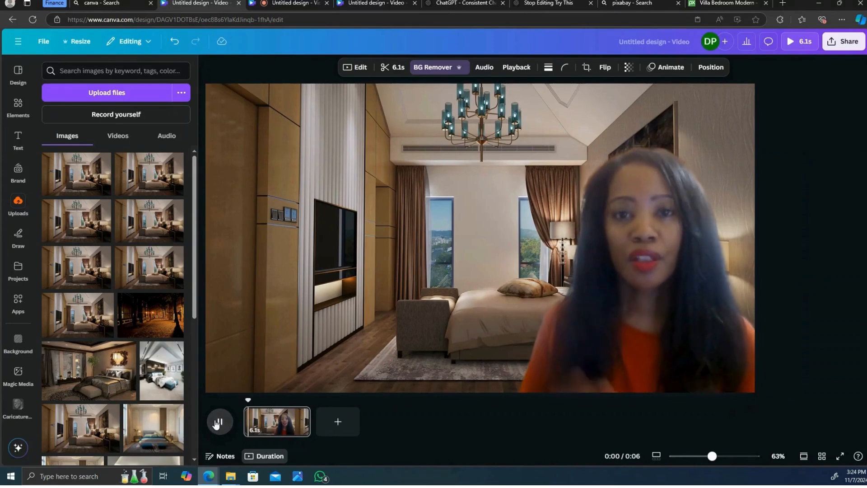
- Nudge the presenter video slightly lower and right, then rewind and play the preview
left_click(648, 175)
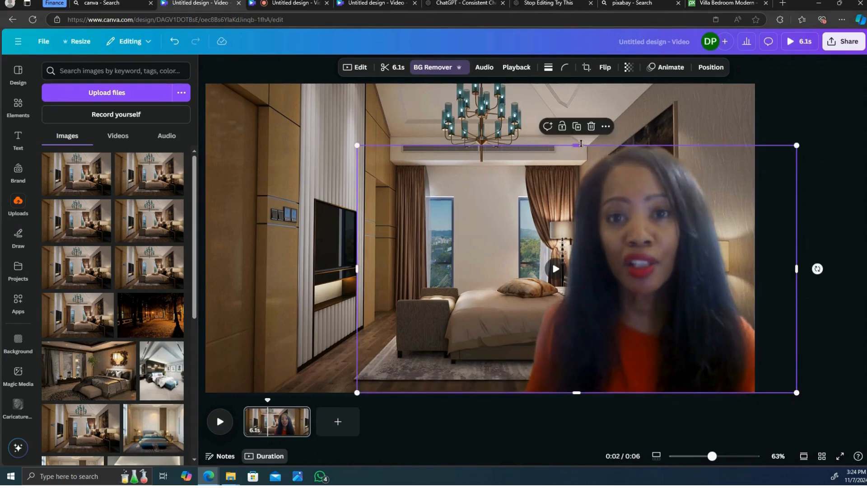
left_click_drag(581, 144, 581, 136)
left_click_drag(660, 196, 669, 213)
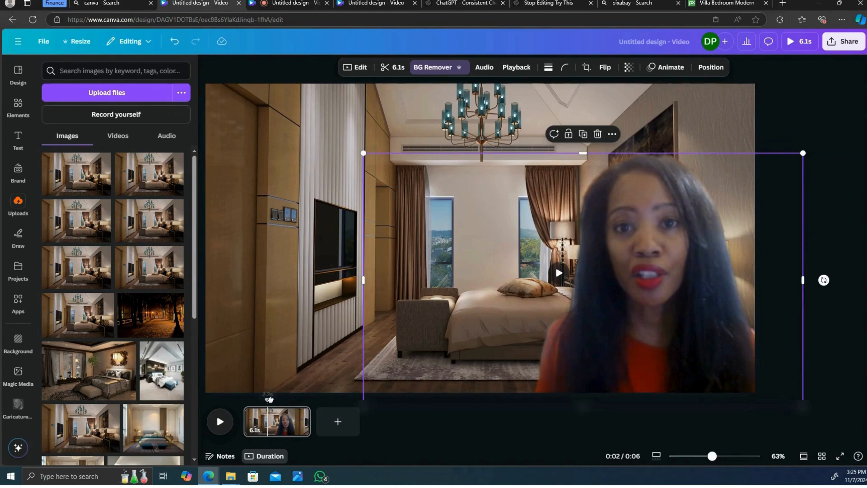
left_click_drag(269, 399, 232, 397)
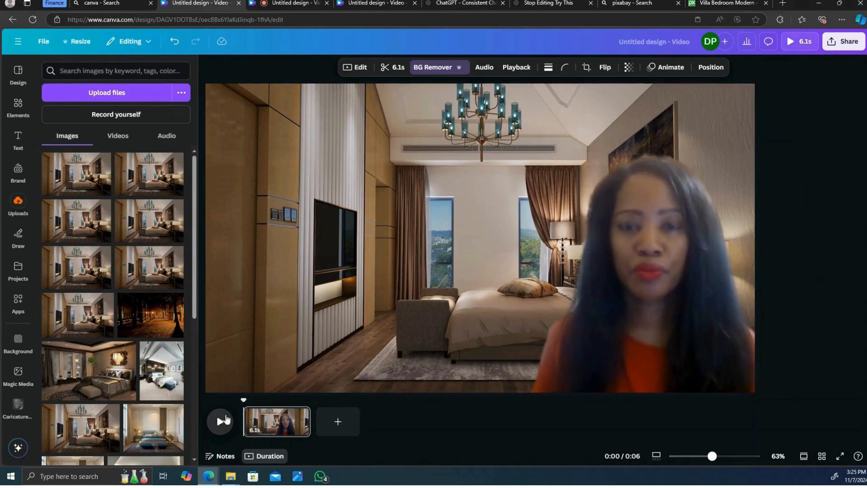
left_click(219, 421)
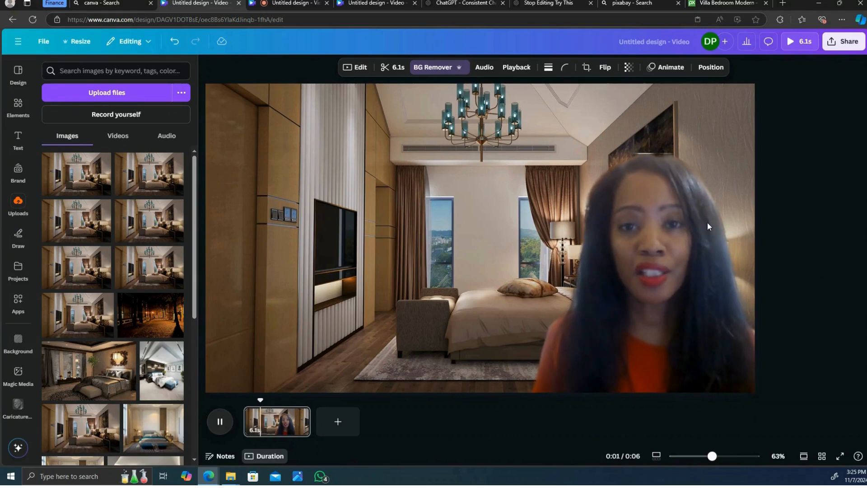
- Move the presenter video to the centre of the bedroom and replay the preview from the start
left_click(658, 156)
left_click_drag(680, 232, 514, 238)
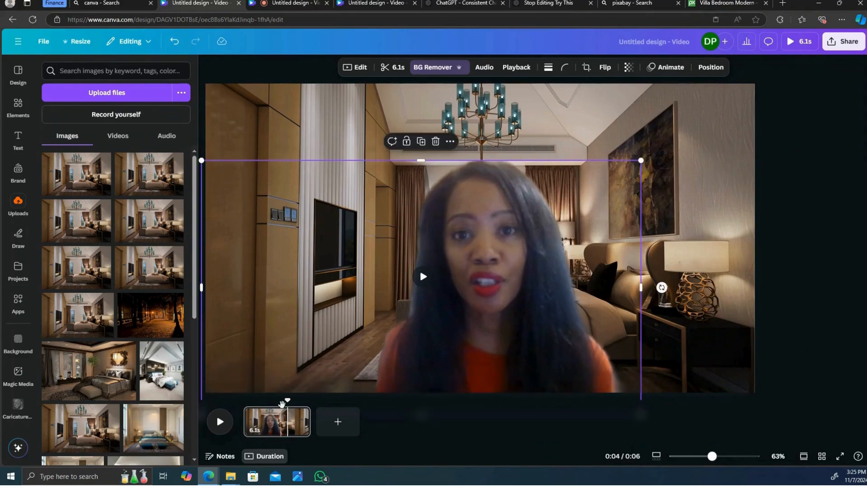
left_click_drag(282, 403, 221, 407)
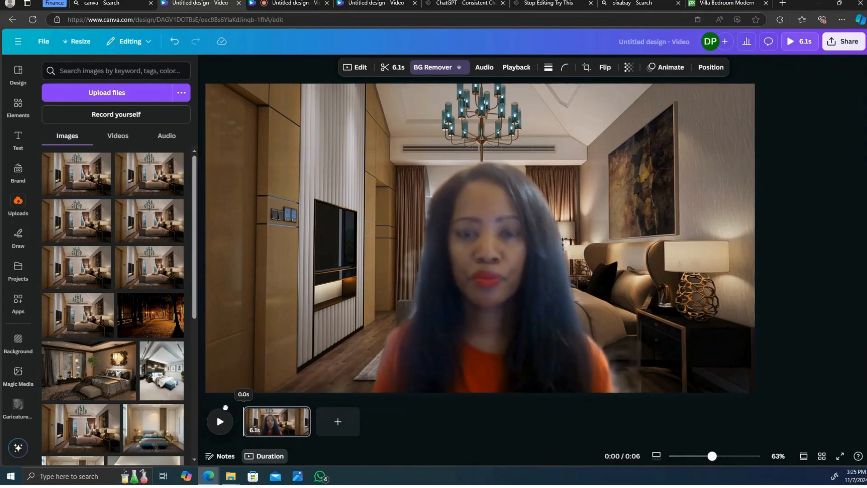
left_click(226, 421)
- Download the design as an MP4 video at 1080p (HD) quality
left_click(853, 45)
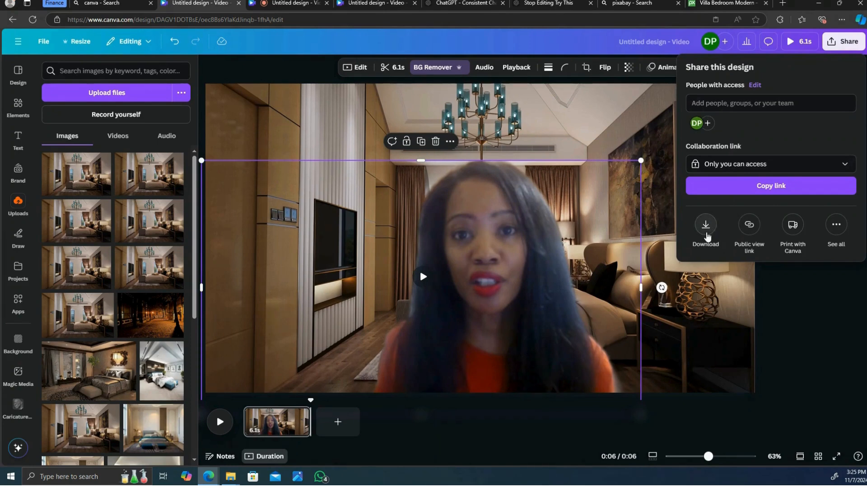
left_click(706, 230)
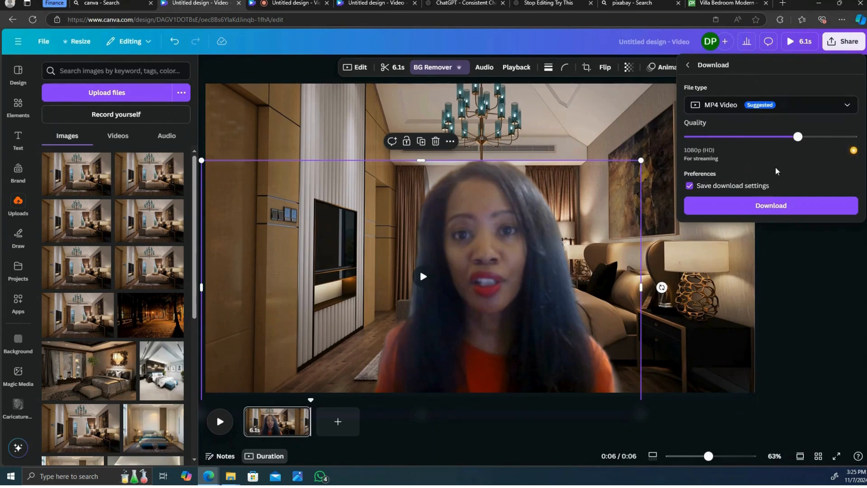
left_click(771, 209)
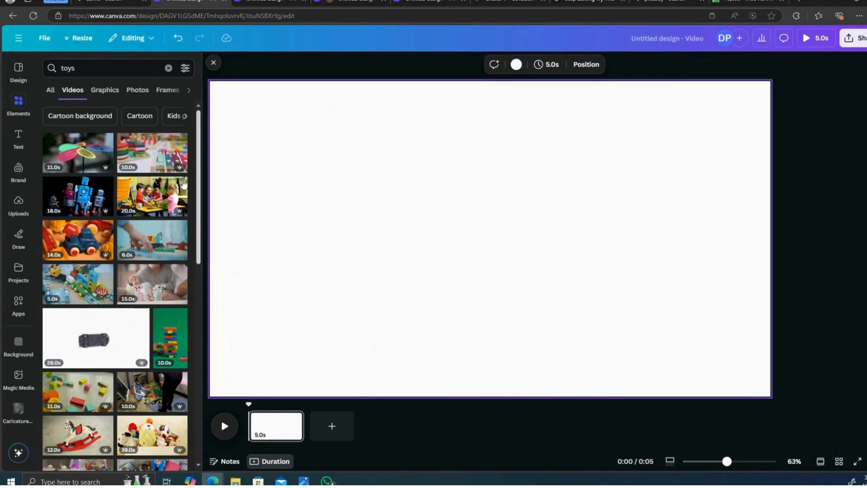
- In a new design, search the Elements videos for kids running instead of toys
left_click(14, 103)
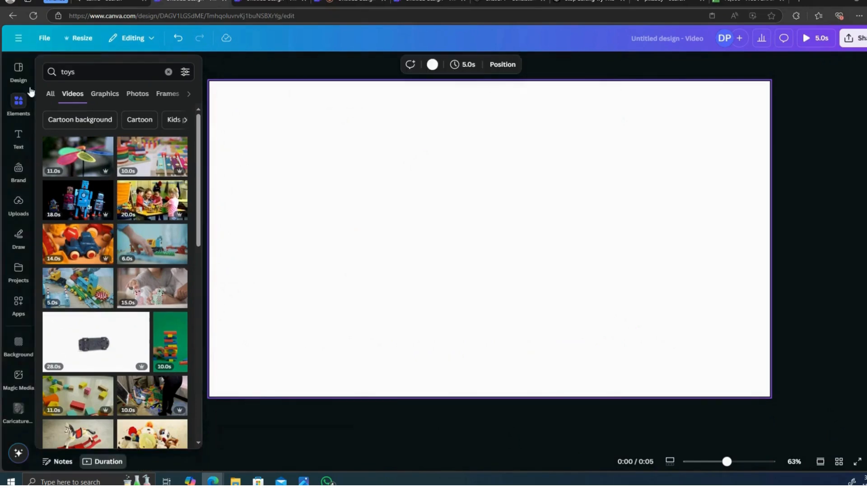
left_click(93, 72)
key("BackSpace")
key("BackSpace")
key("BackSpace")
key("BackSpace")
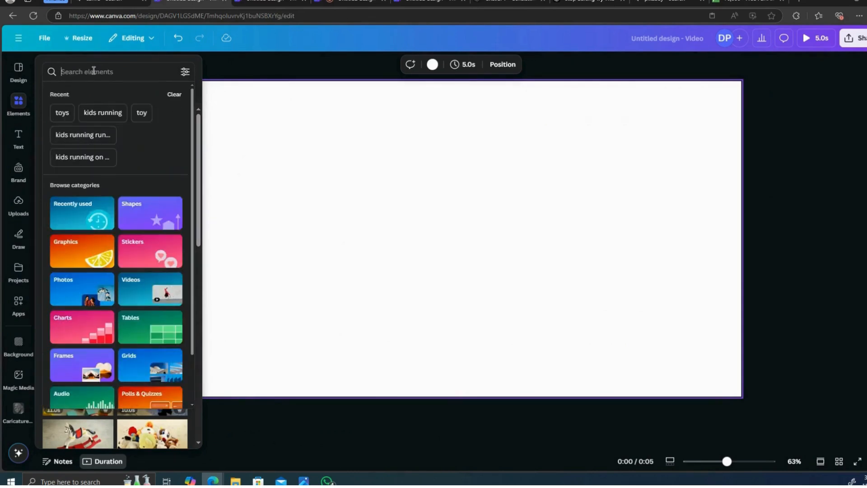
type("kids ")
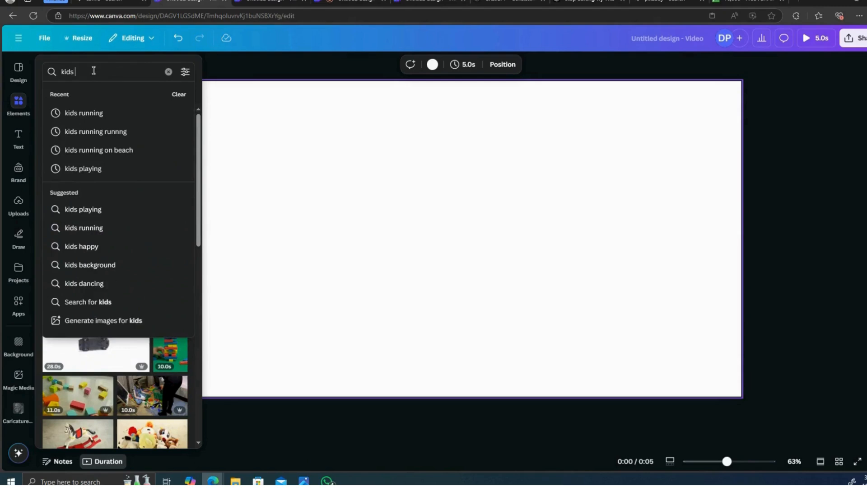
type("running")
key("Return")
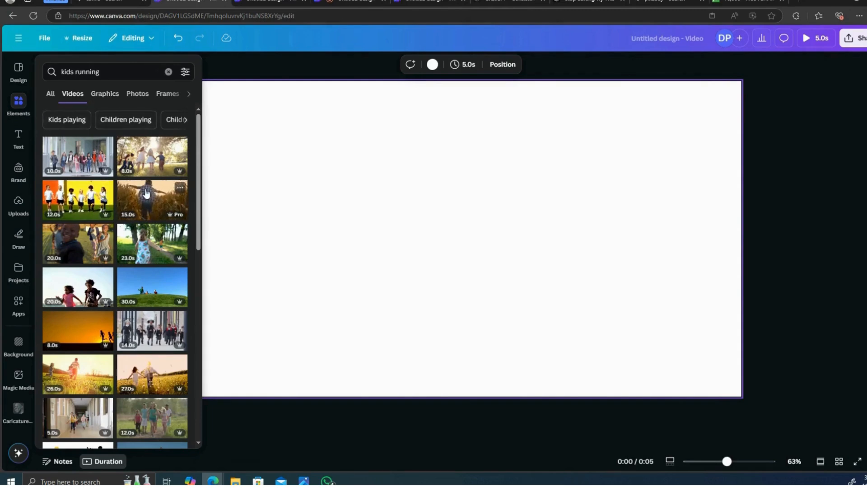
- Add the clip of a girl and boy running hand in hand on grass to the page
scroll(145, 194, "down", 1)
scroll(145, 194, "down", 2)
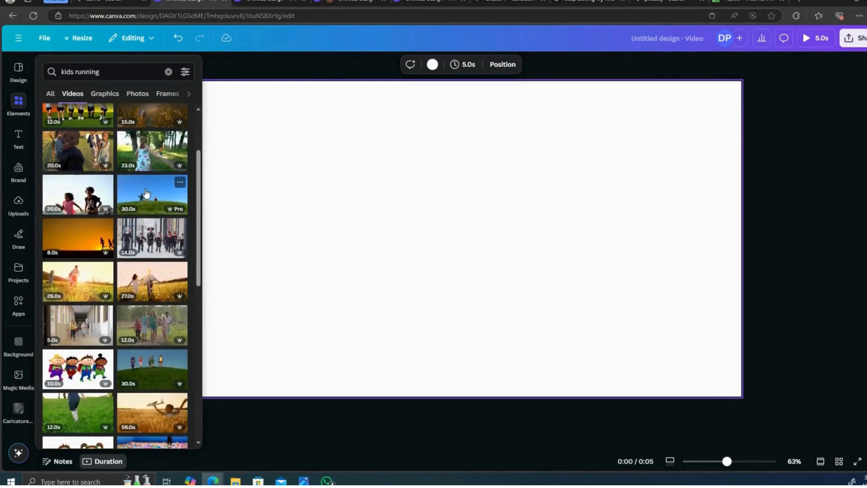
scroll(146, 195, "down", 4)
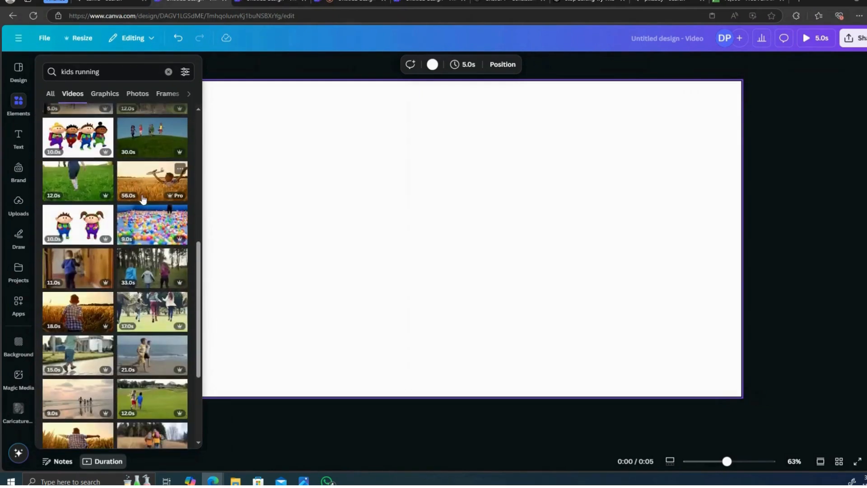
scroll(143, 199, "down", 2)
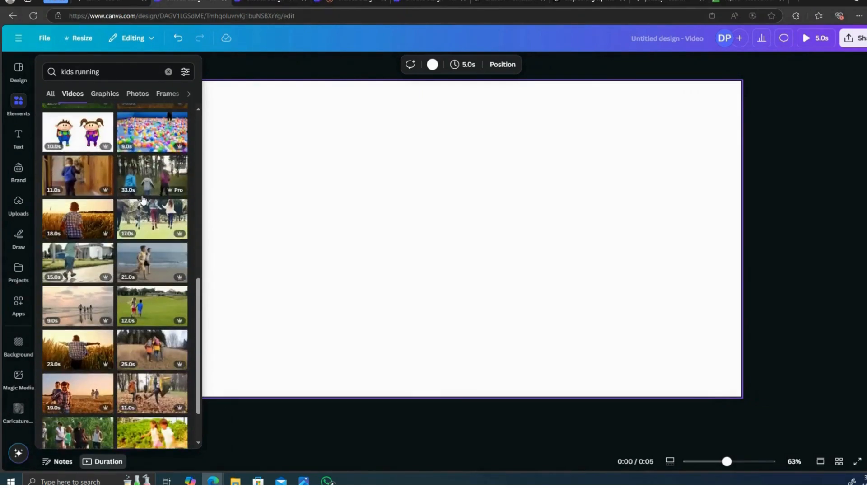
scroll(143, 199, "down", 4)
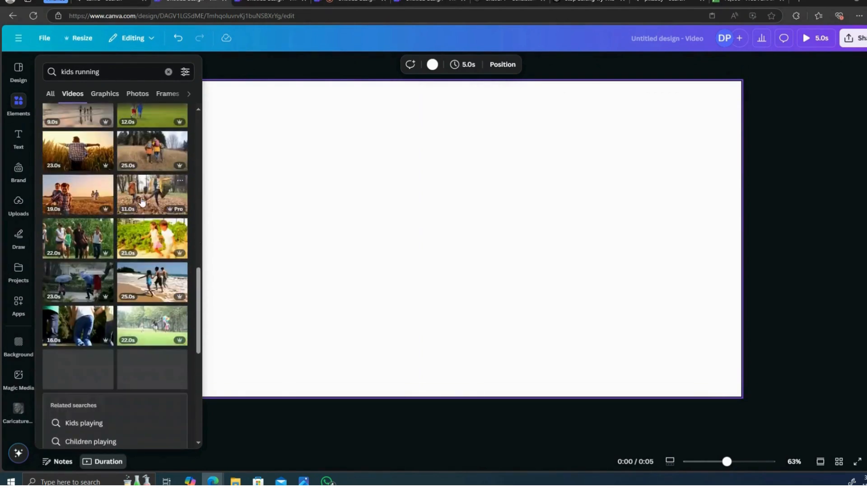
scroll(142, 201, "up", 3)
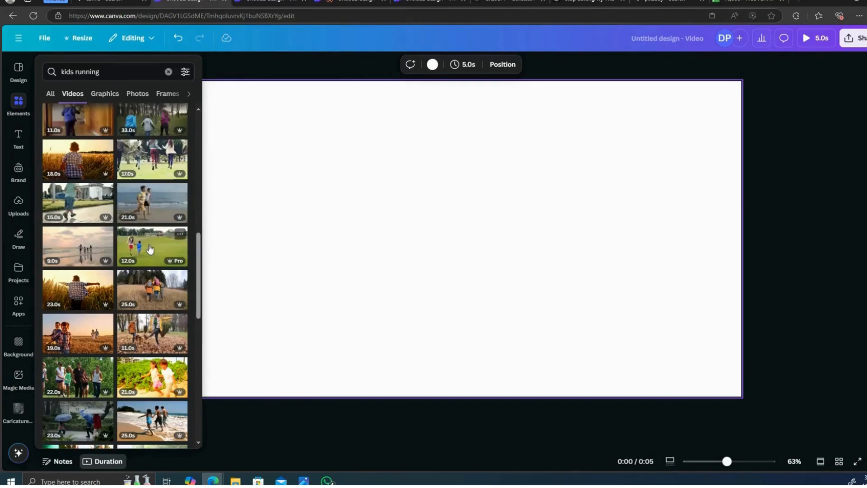
left_click(150, 248)
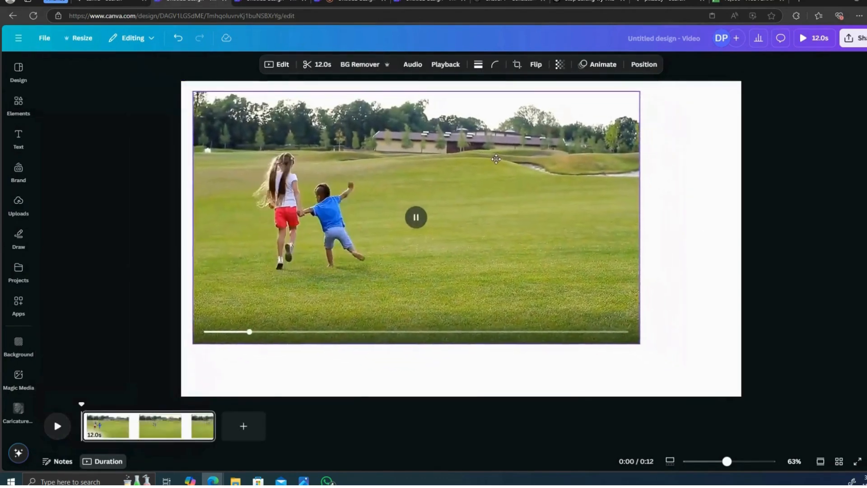
- Enlarge the kids clip to fill the whole page and remove its background with BG Remover
left_click_drag(496, 159, 484, 149)
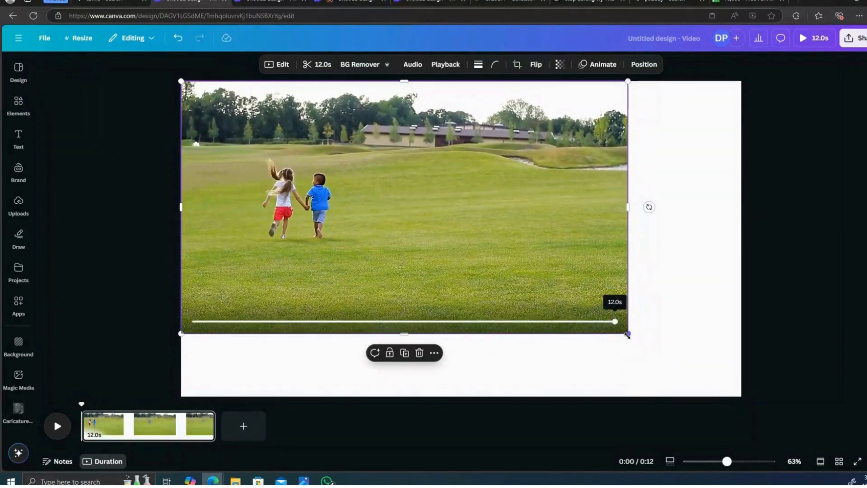
left_click_drag(627, 335, 723, 397)
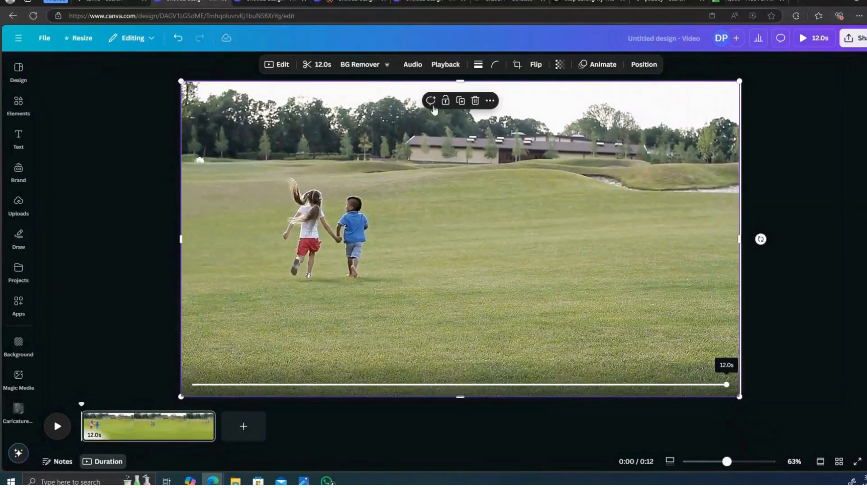
left_click(352, 68)
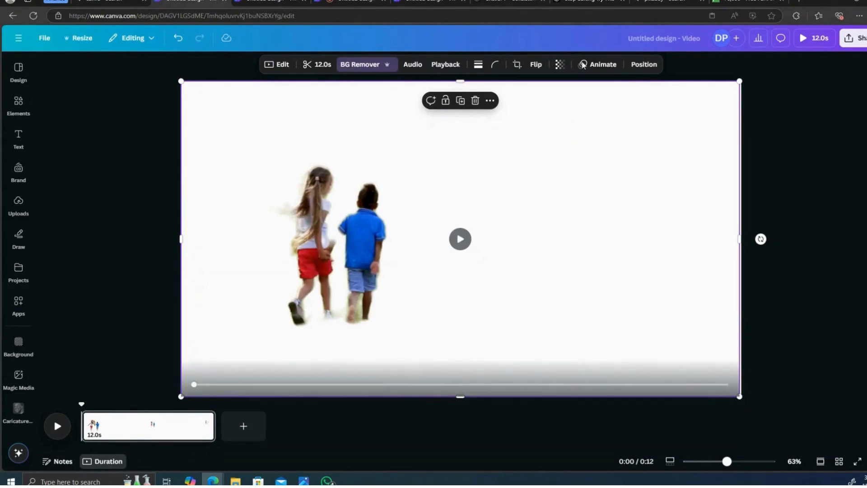
- Open Pixabay from the browser's search results and search its images for park
left_click(653, 3)
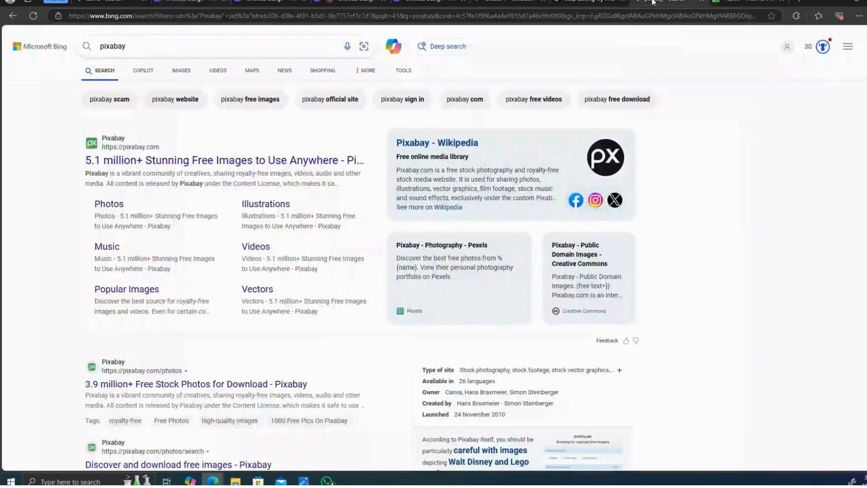
left_click(237, 163)
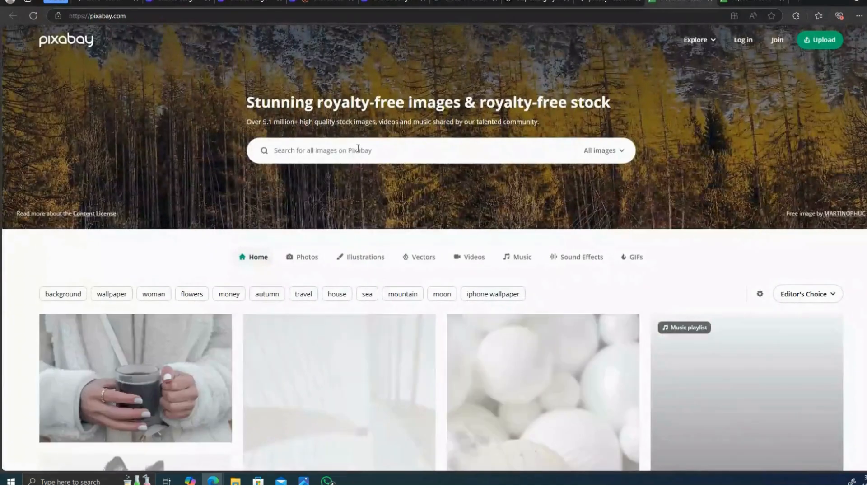
left_click(358, 149)
type("park")
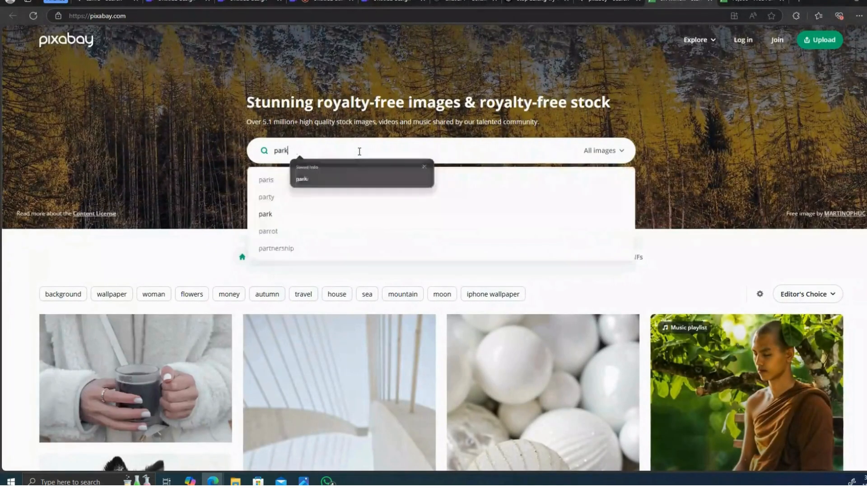
key("Return")
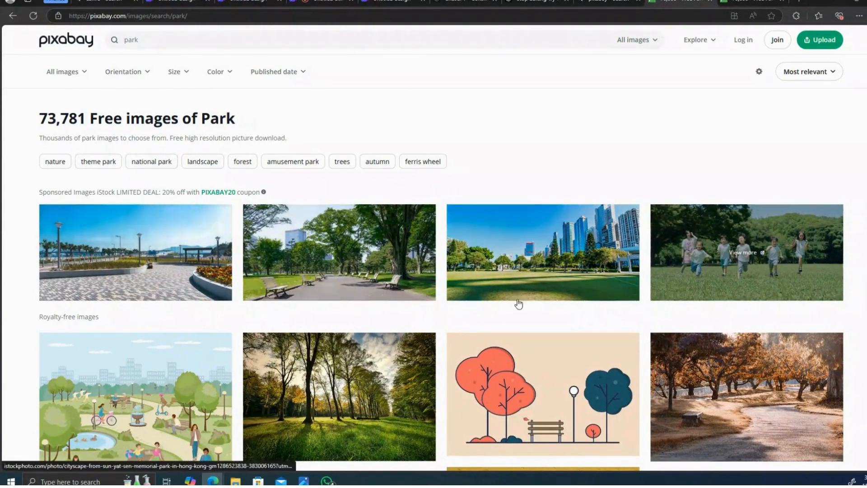
- Copy the green trees park photo from the Pixabay results and return to the Canva design
scroll(518, 304, "down", 1)
scroll(531, 274, "down", 6)
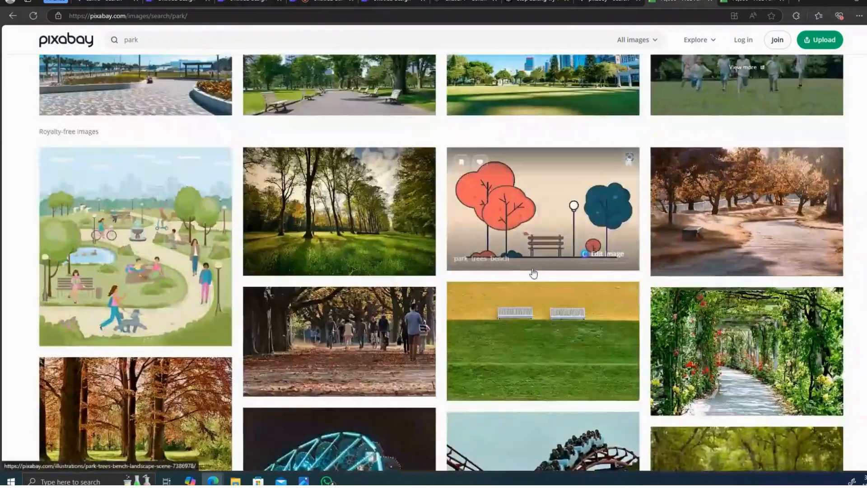
scroll(533, 274, "down", 9)
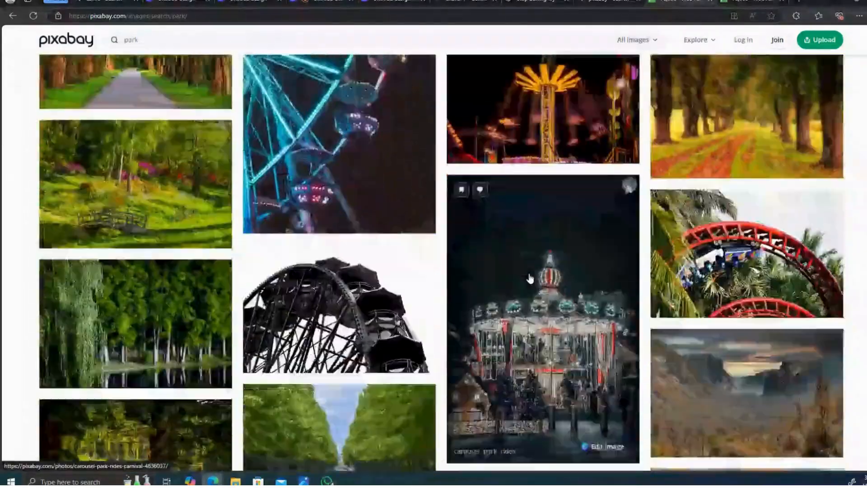
scroll(530, 278, "down", 2)
scroll(530, 279, "down", 4)
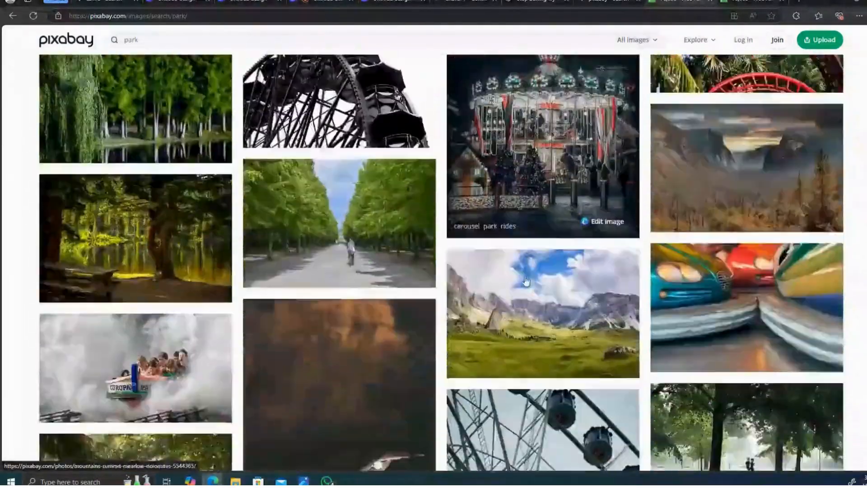
scroll(526, 281, "up", 2)
scroll(525, 281, "up", 12)
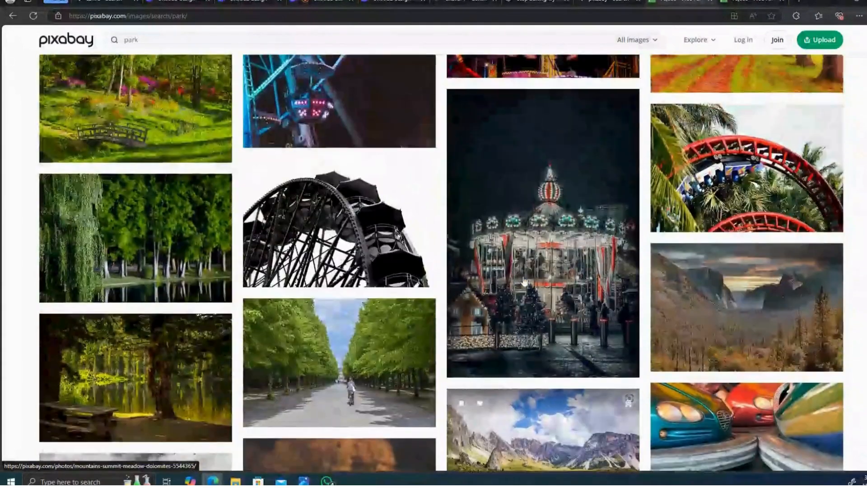
scroll(496, 295, "up", 3)
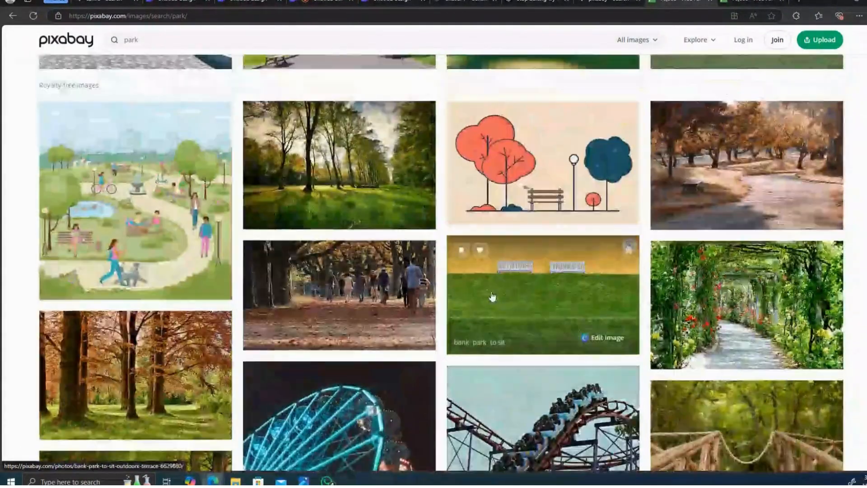
scroll(451, 289, "up", 2)
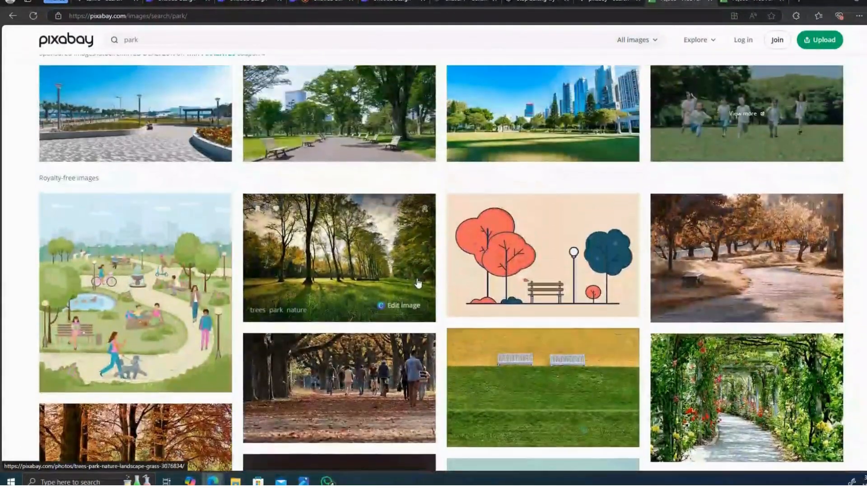
right_click(329, 239)
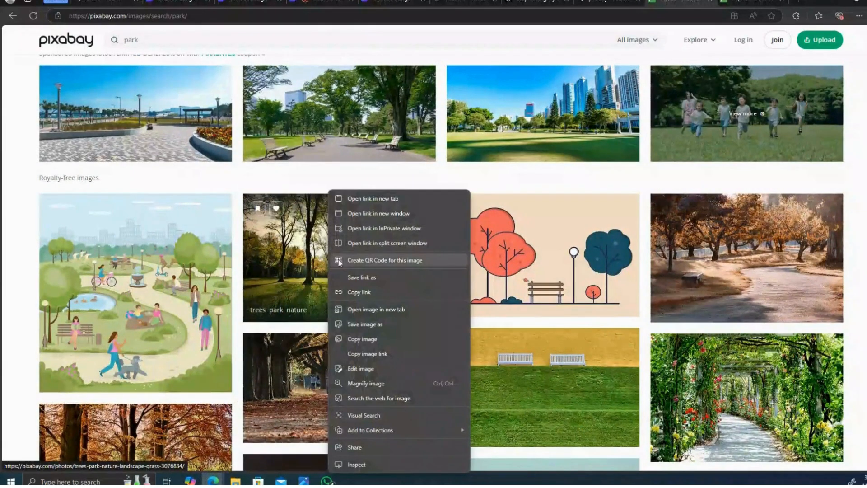
left_click(361, 340)
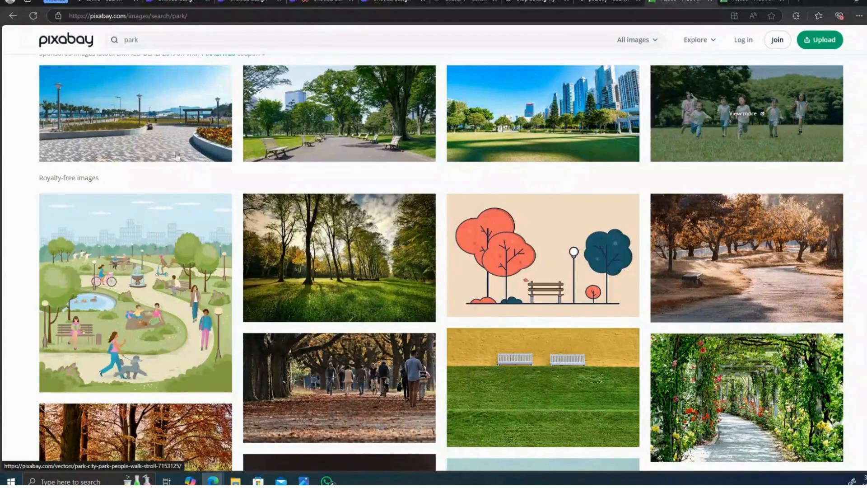
left_click(195, 2)
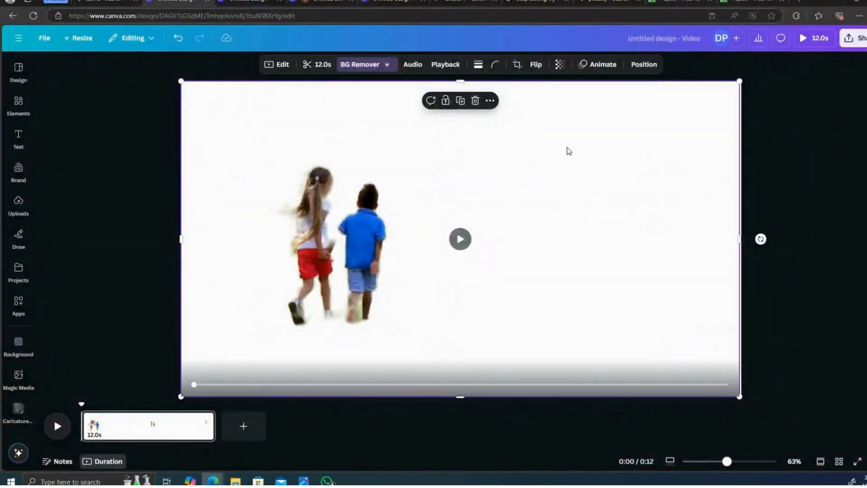
- Paste the copied park photo into the design and set it as the page background
right_click(564, 159)
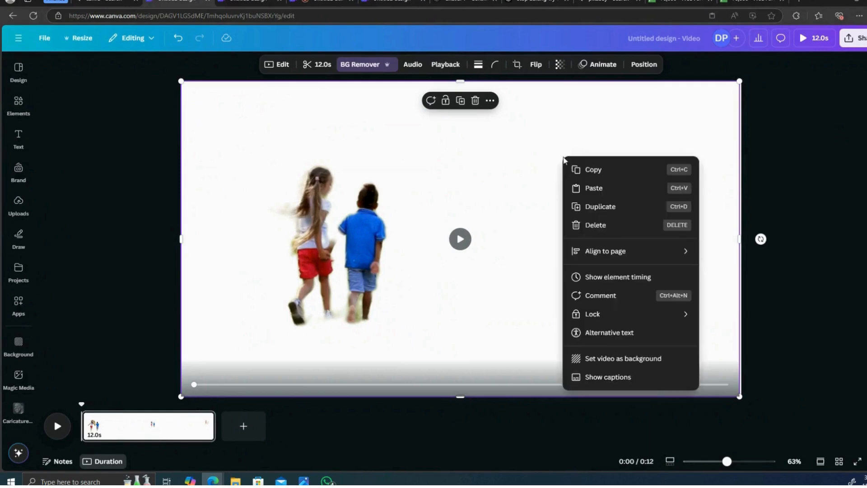
left_click(595, 186)
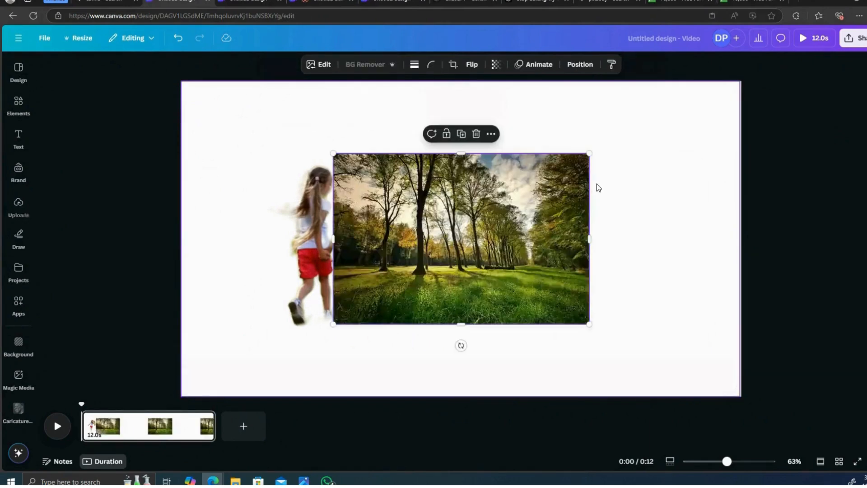
right_click(487, 218)
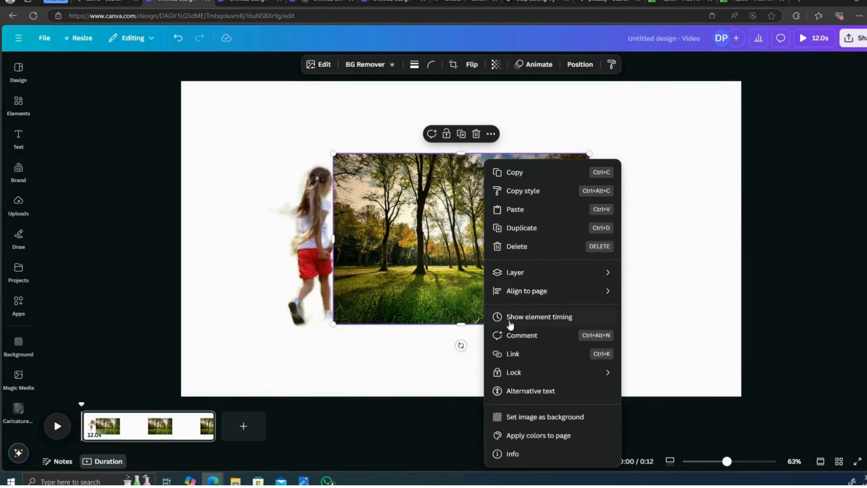
left_click(525, 420)
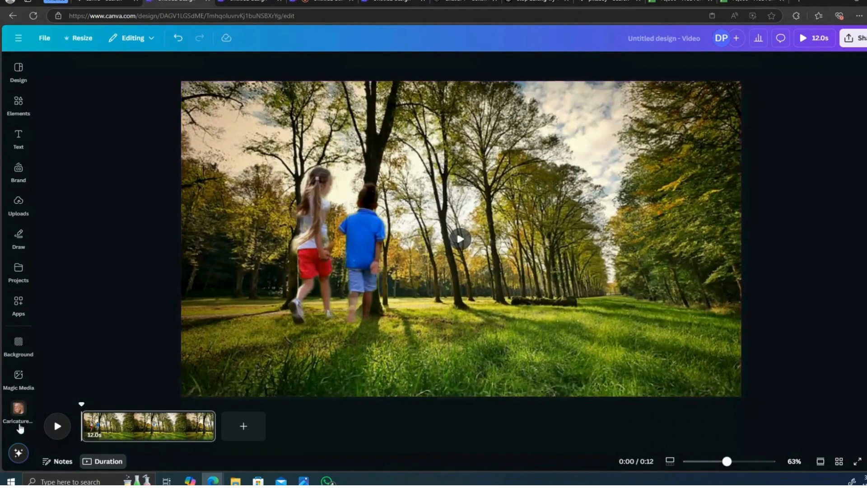
- Move the kids clip toward the lower right of the page so they walk along the park's grassy path
left_click(58, 427)
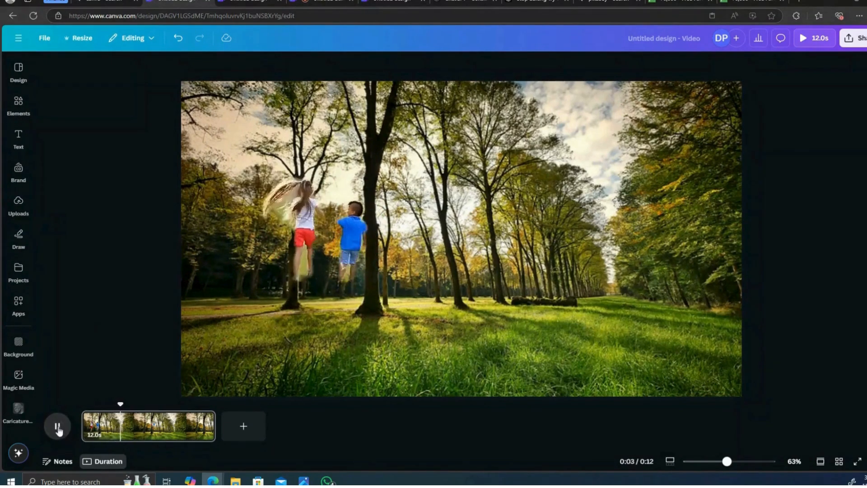
left_click(58, 428)
left_click(428, 219)
left_click_drag(415, 210, 615, 262)
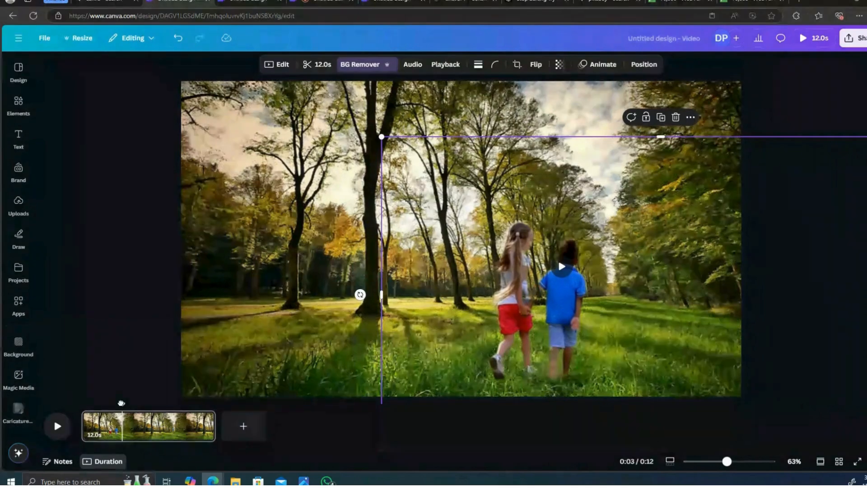
- Rewind the timeline to the start and play the video to preview the kids over the park
left_click_drag(122, 402, 69, 403)
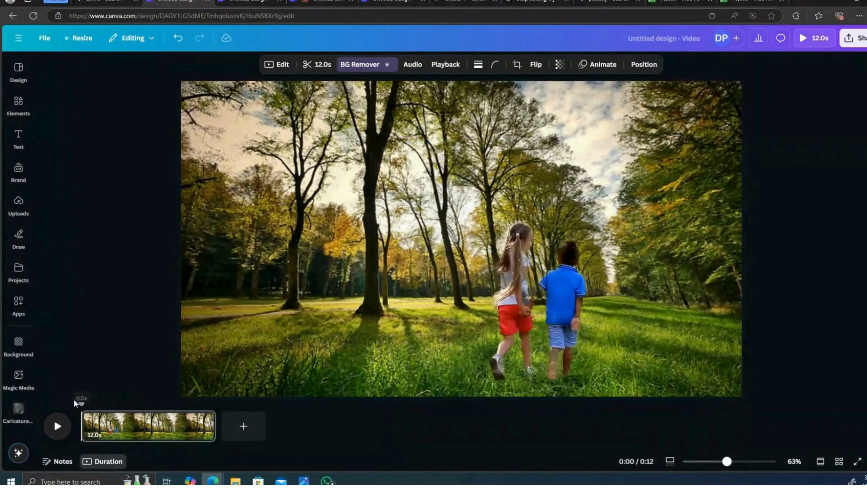
left_click(60, 429)
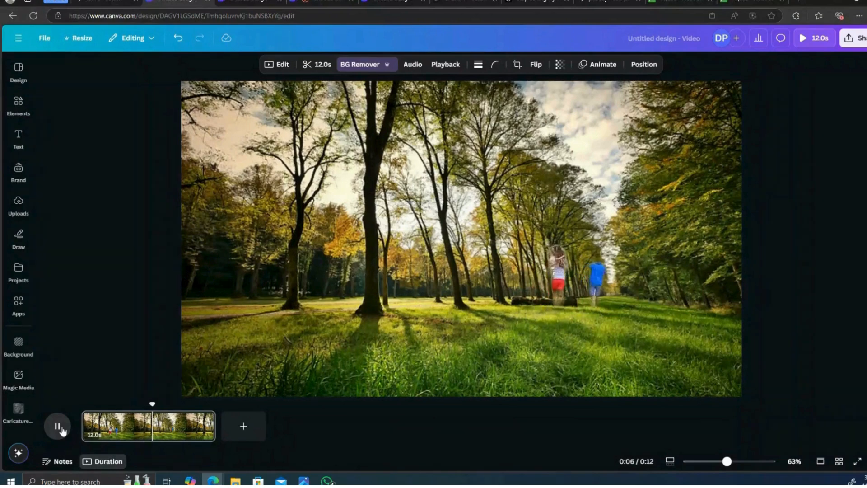
left_click(51, 426)
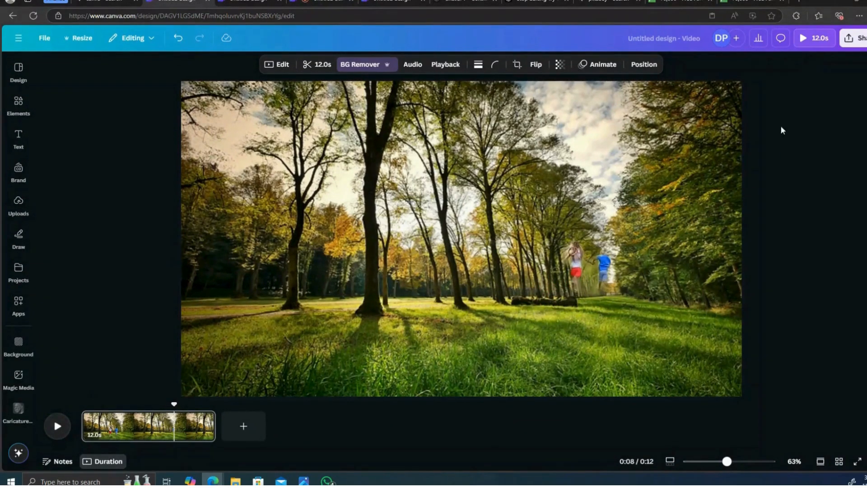
- Download the design as an MP4 video at 1080p
left_click(861, 38)
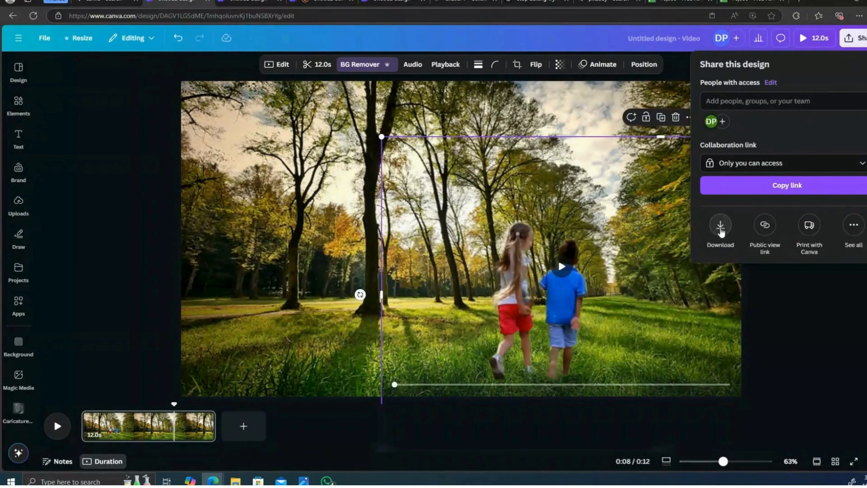
left_click(721, 226)
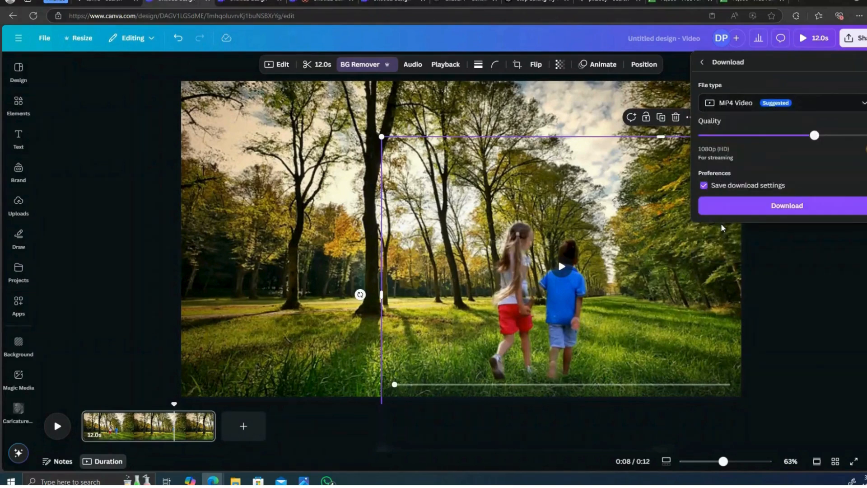
left_click(794, 213)
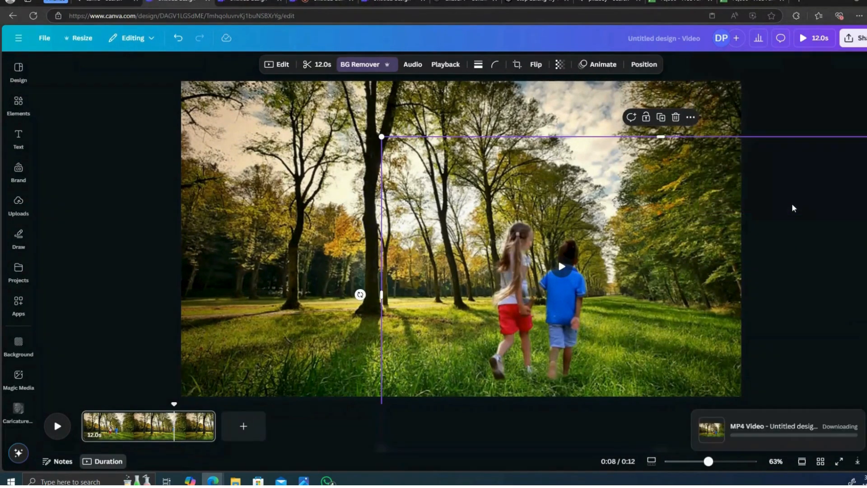